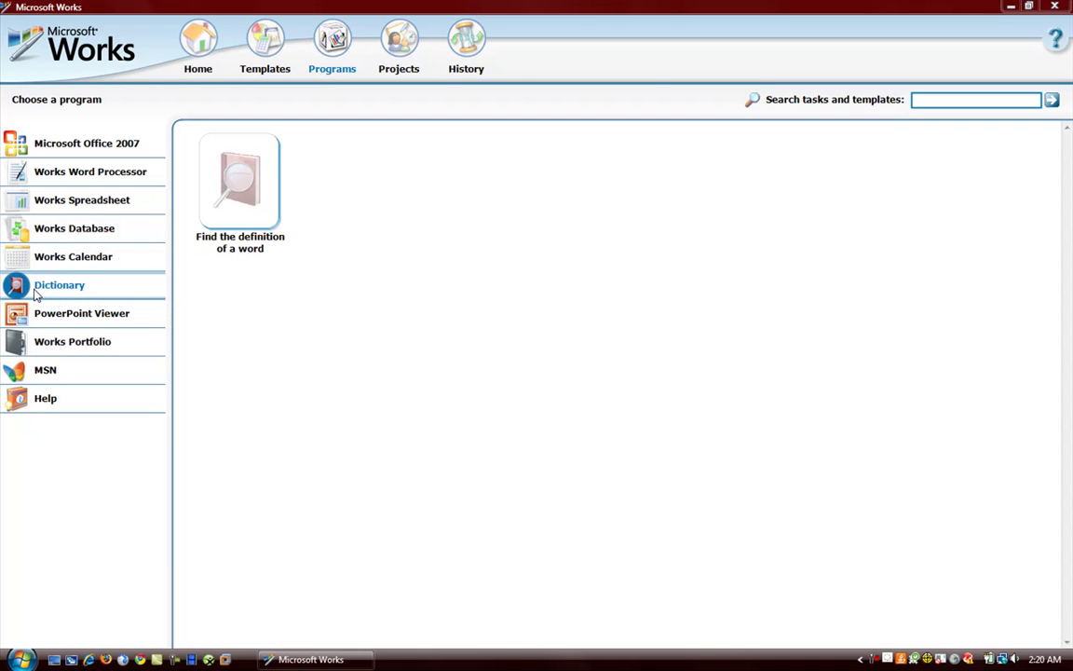
# - Open the Dictionary program's 'Find the definition of a word' task
pyautogui.click(88, 291)
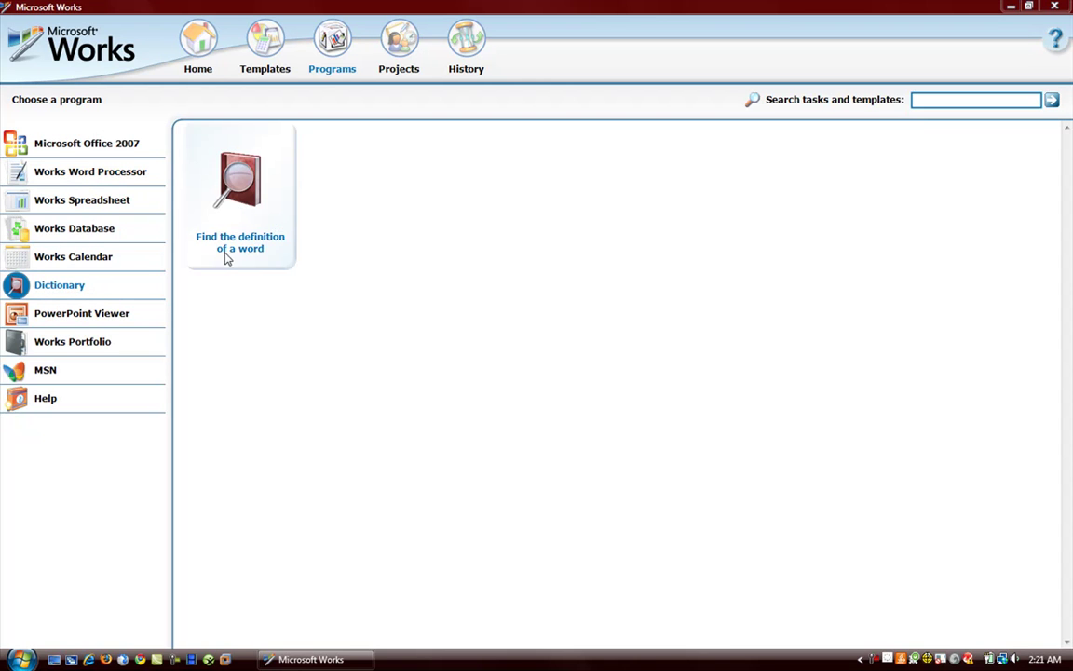
pyautogui.click(240, 191)
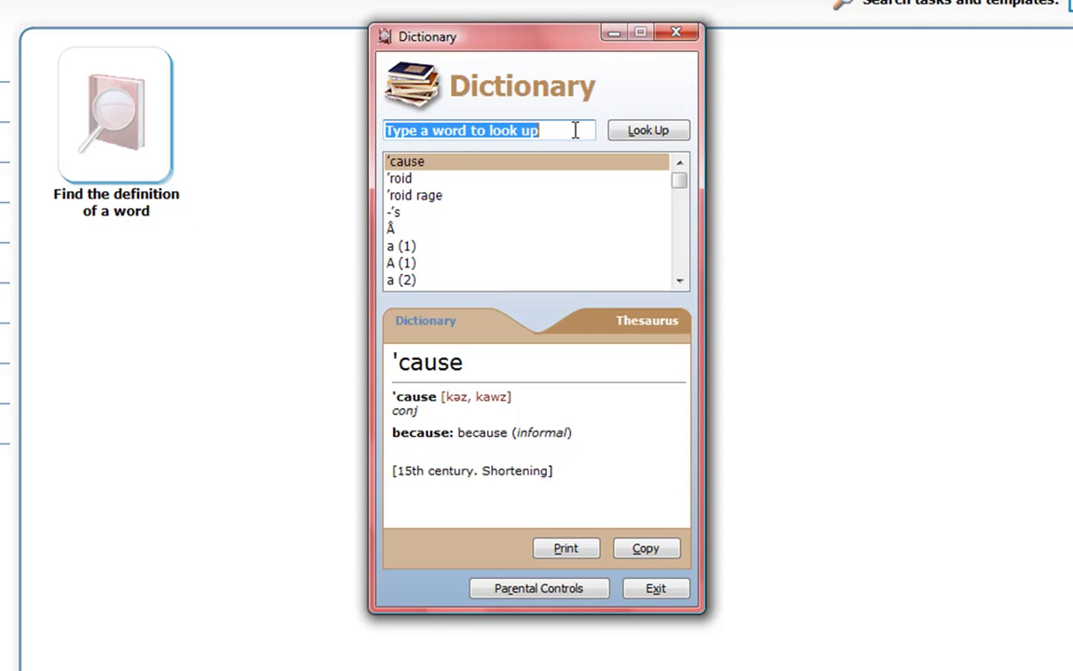
# - Look up 'computer' in the Dictionary and read the computer animation and computed entries
pyautogui.write('computer')
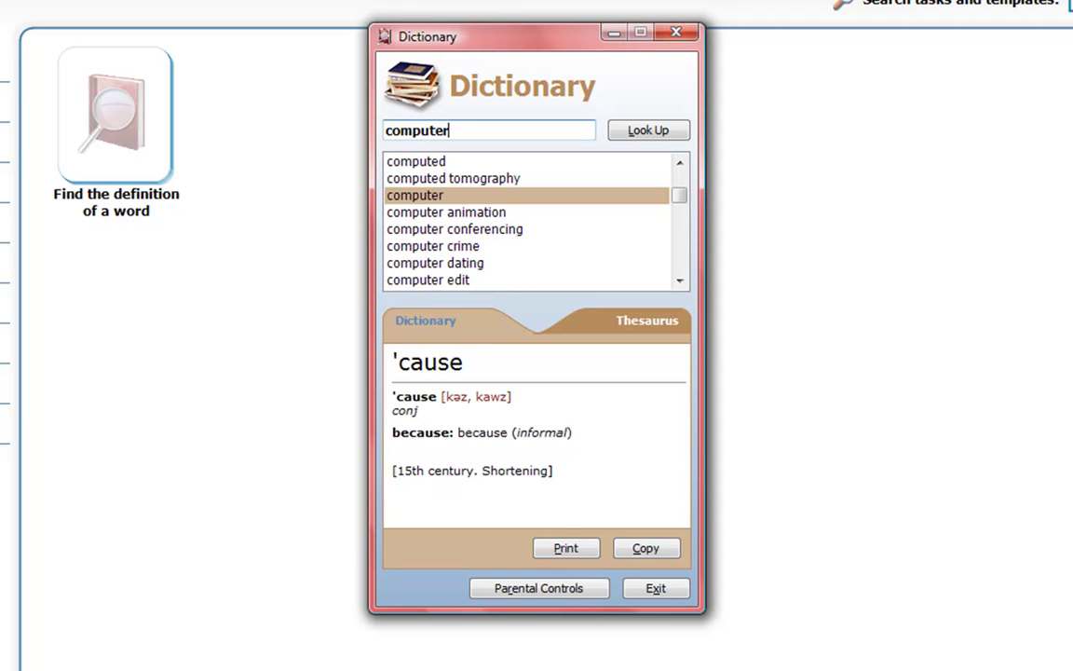
pyautogui.press('Return')
pyautogui.click(508, 216)
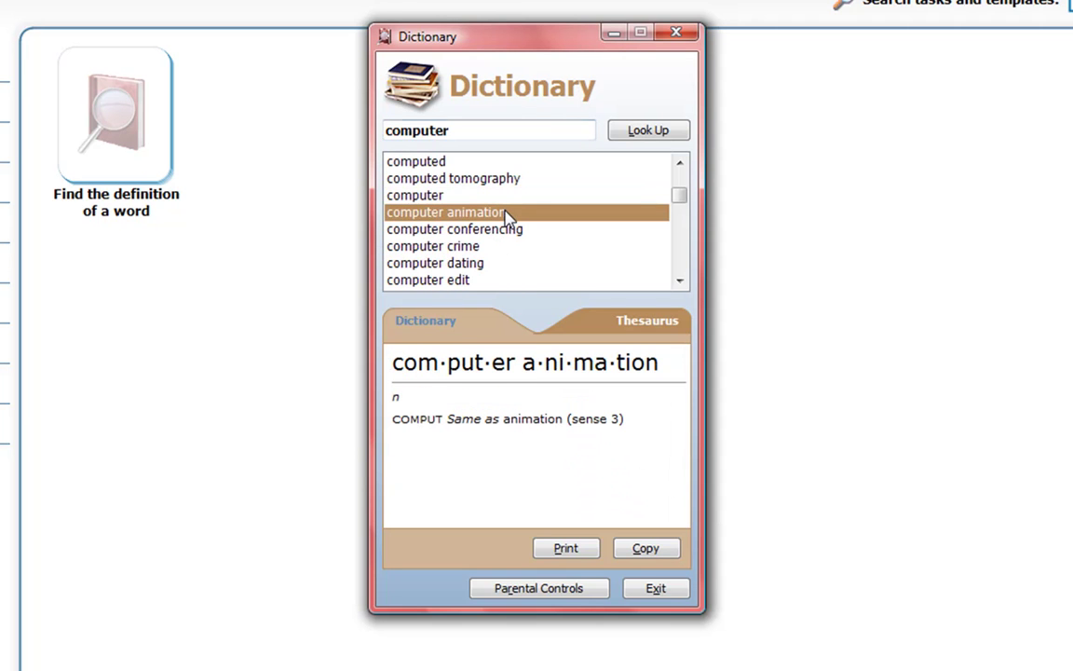
pyautogui.click(419, 163)
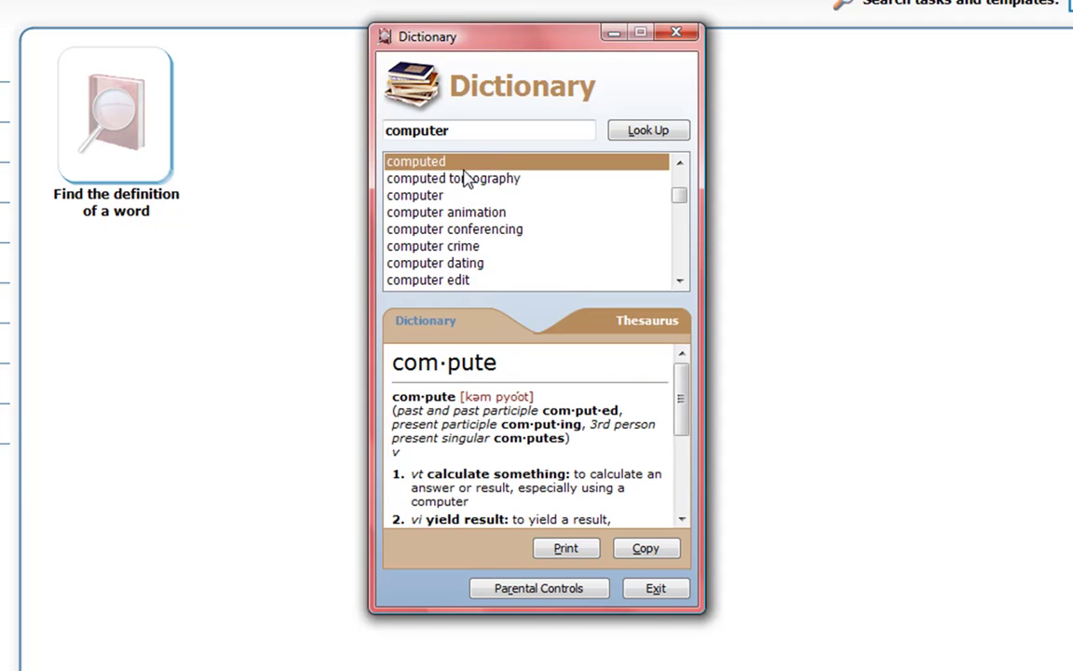
pyautogui.moveTo(466, 131); pyautogui.dragTo(378, 131)
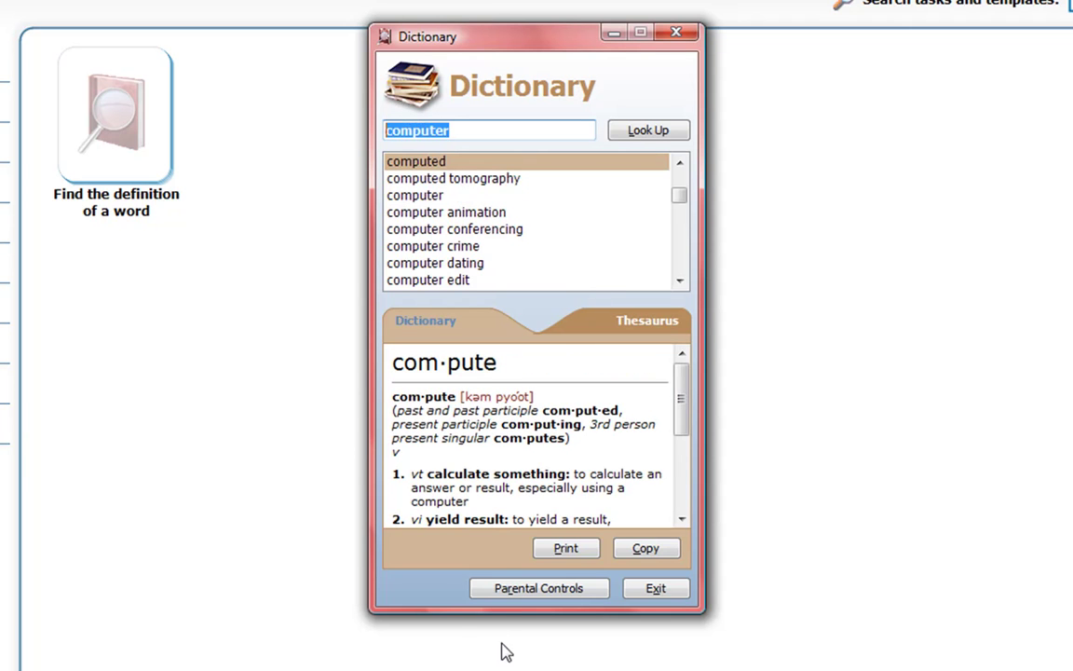
pyautogui.press('alt')
pyautogui.click(533, 594)
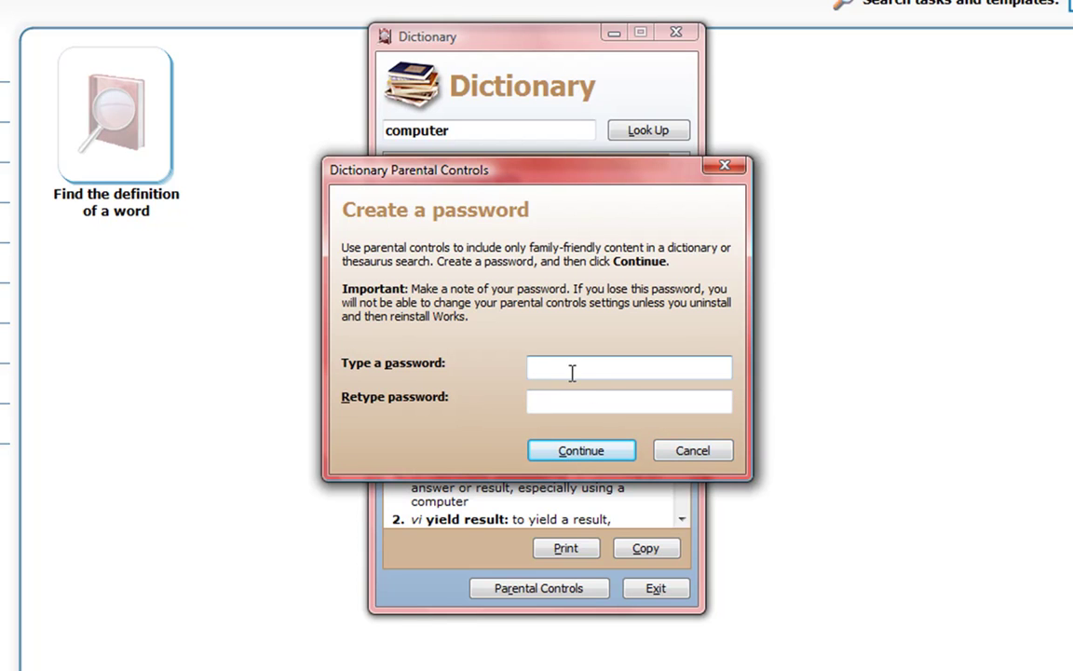
pyautogui.click(662, 451)
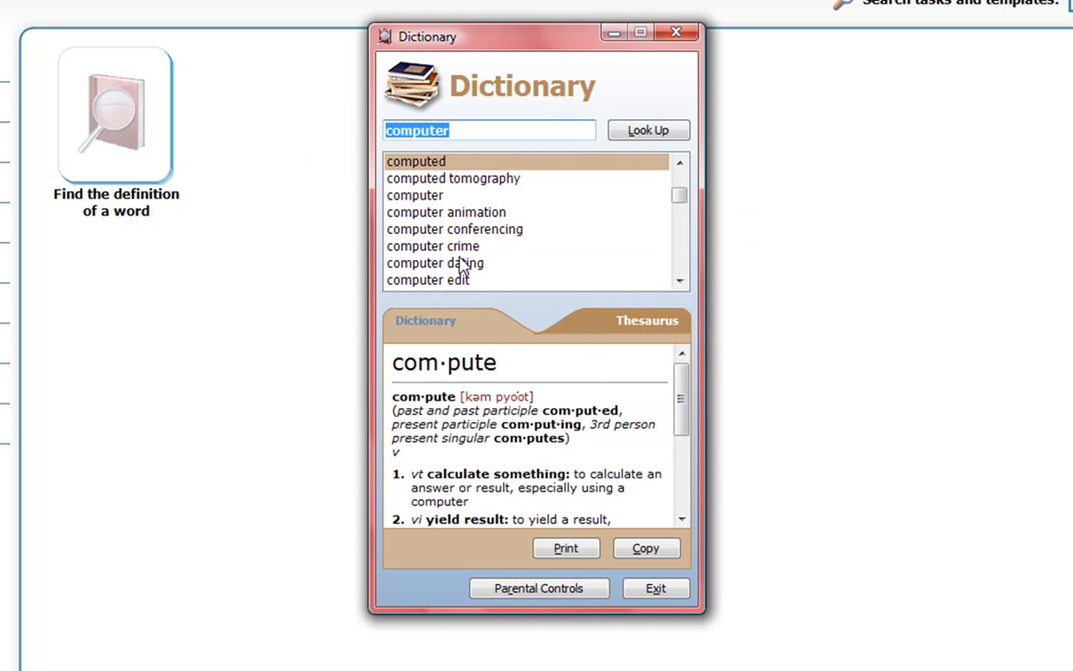
# - View the Dictionary definitions of computer dating and computer animation
pyautogui.click(486, 262)
pyautogui.click(469, 218)
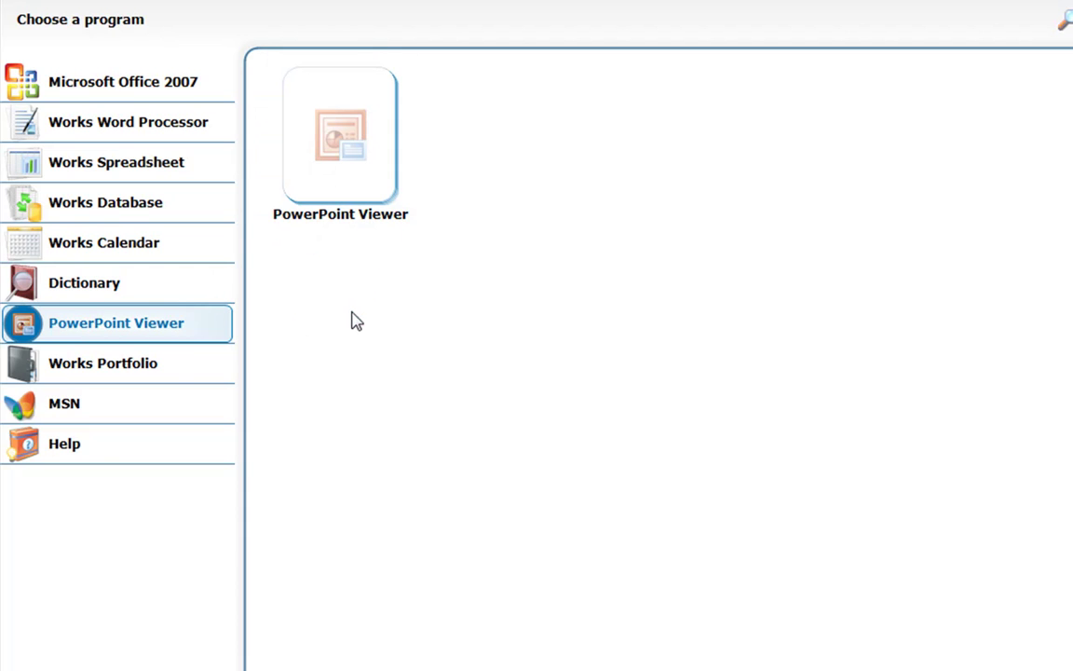
# - Open Works Portfolio in Gallery view, maximize and restore it, then close it and its widget
pyautogui.click(167, 371)
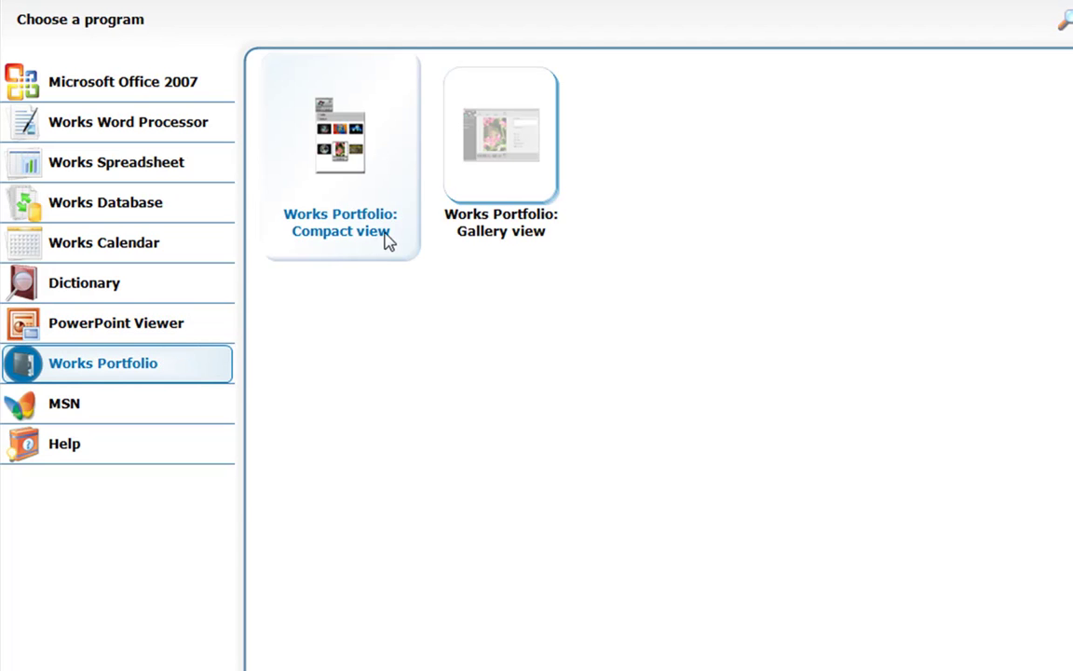
pyautogui.click(484, 173)
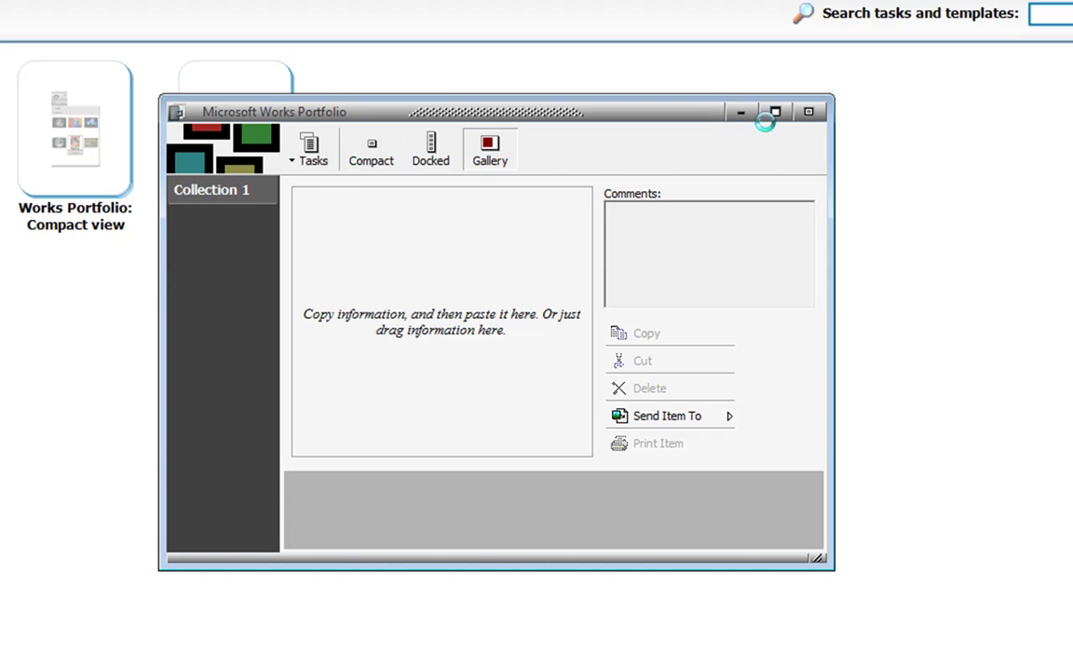
pyautogui.click(779, 113)
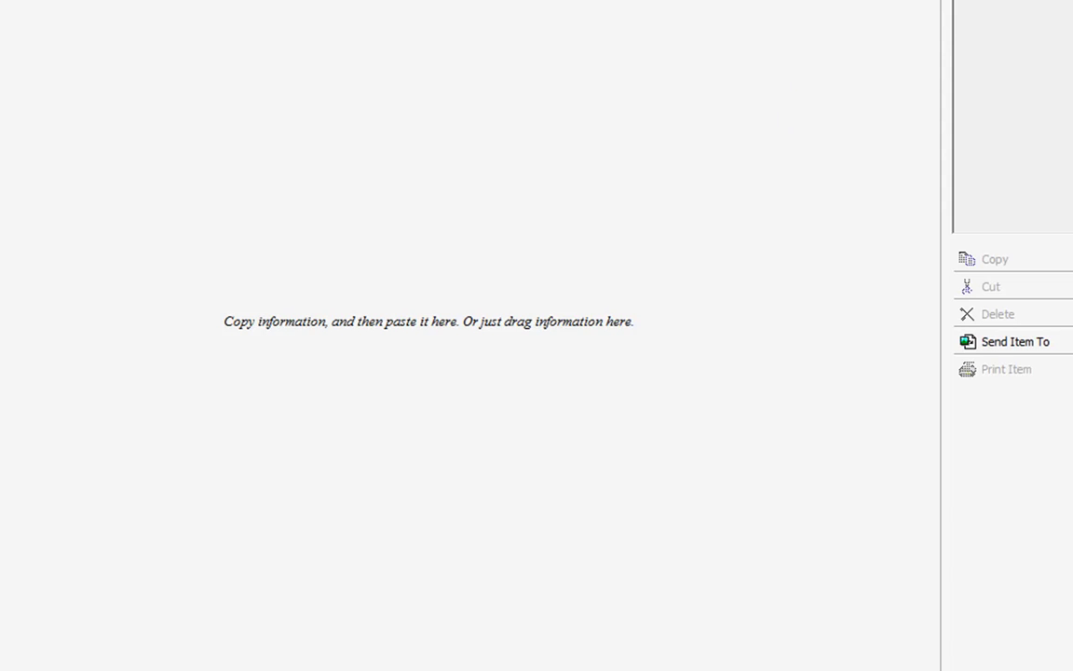
pyautogui.click(1062, 8)
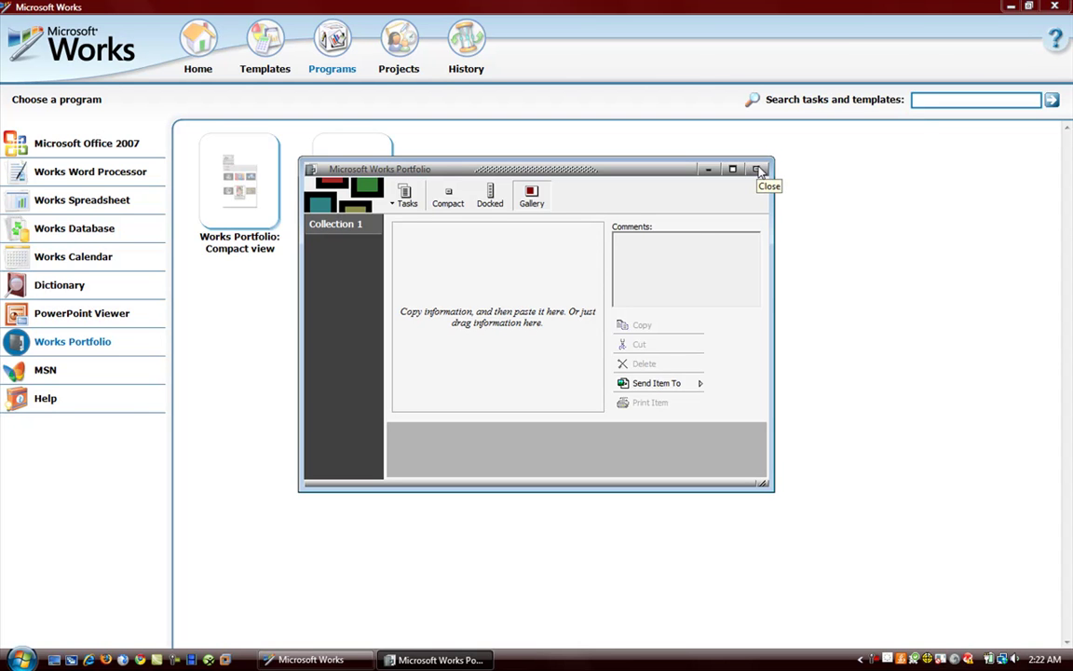
pyautogui.click(758, 170)
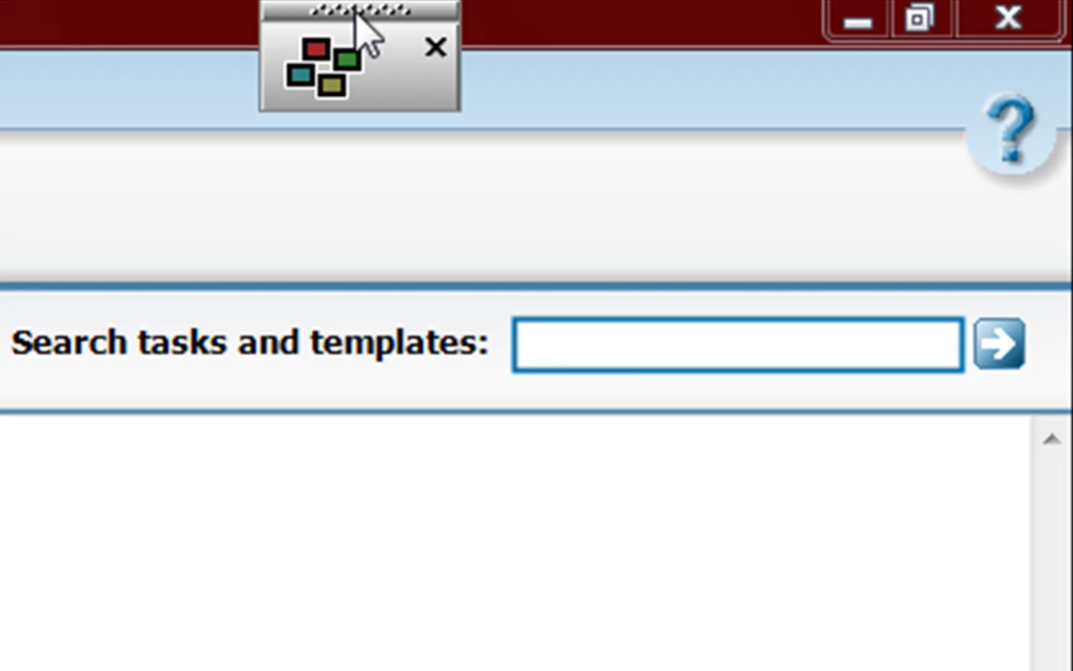
pyautogui.moveTo(358, 14); pyautogui.dragTo(312, 75)
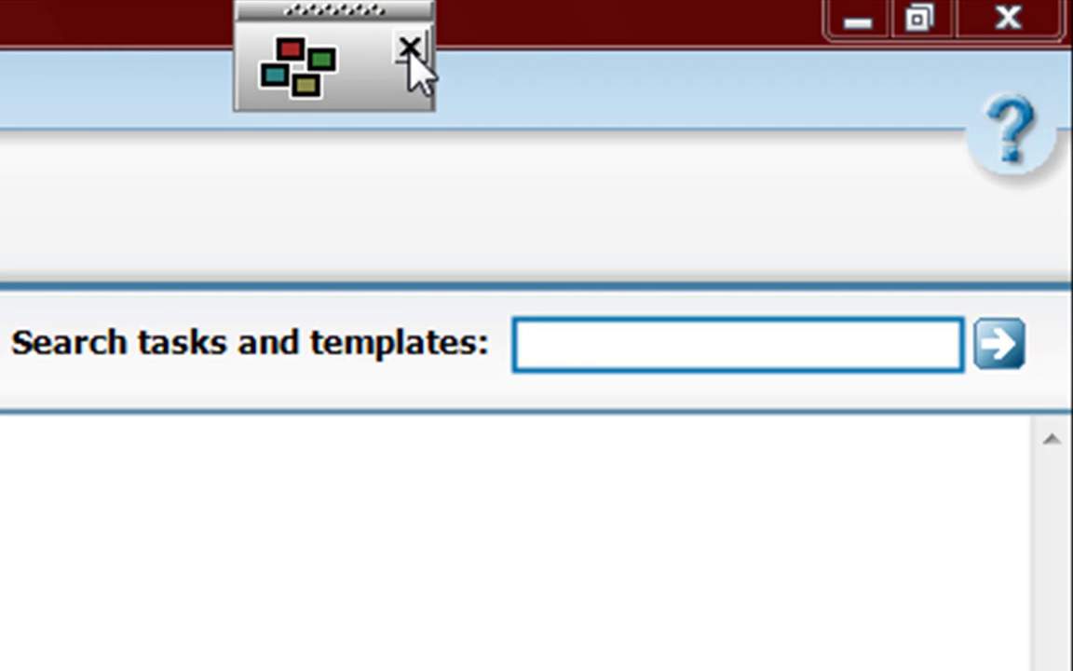
pyautogui.click(410, 49)
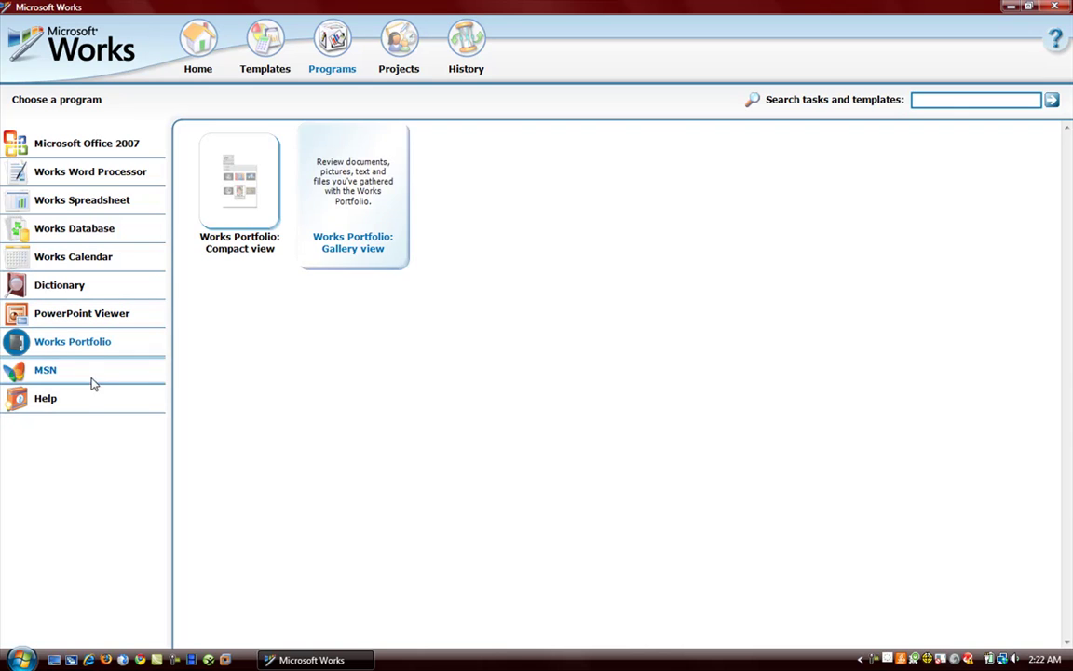
# - Glance at the MSN tools, then open the Plan a Vacation project from Projects
pyautogui.click(89, 373)
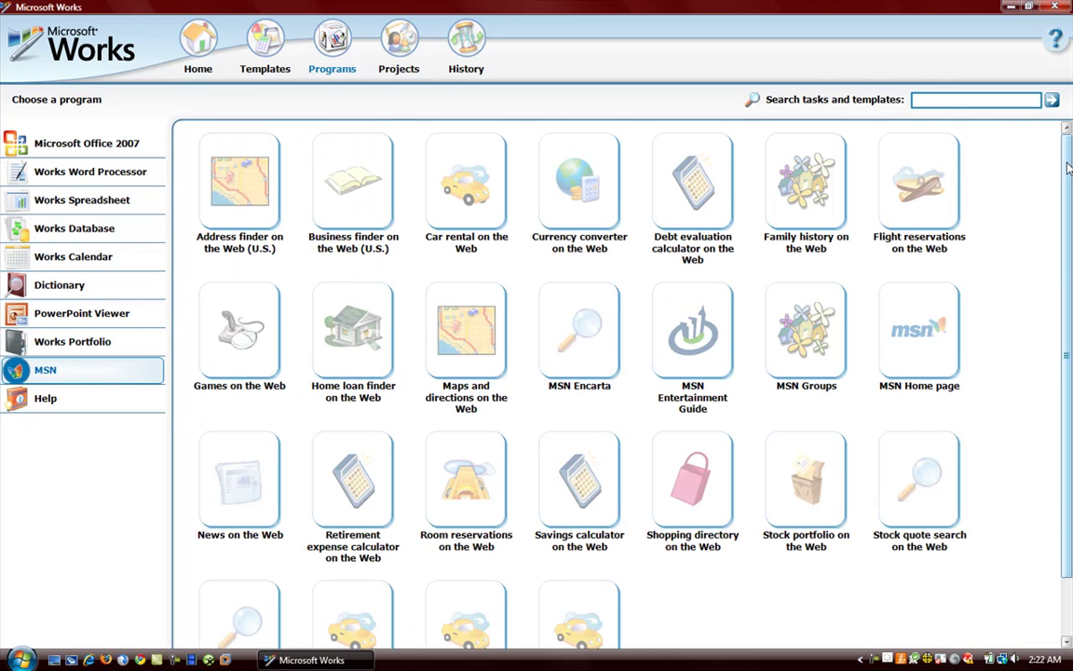
pyautogui.scroll(-2, 1060, 205)
pyautogui.scroll(2, 1058, 225)
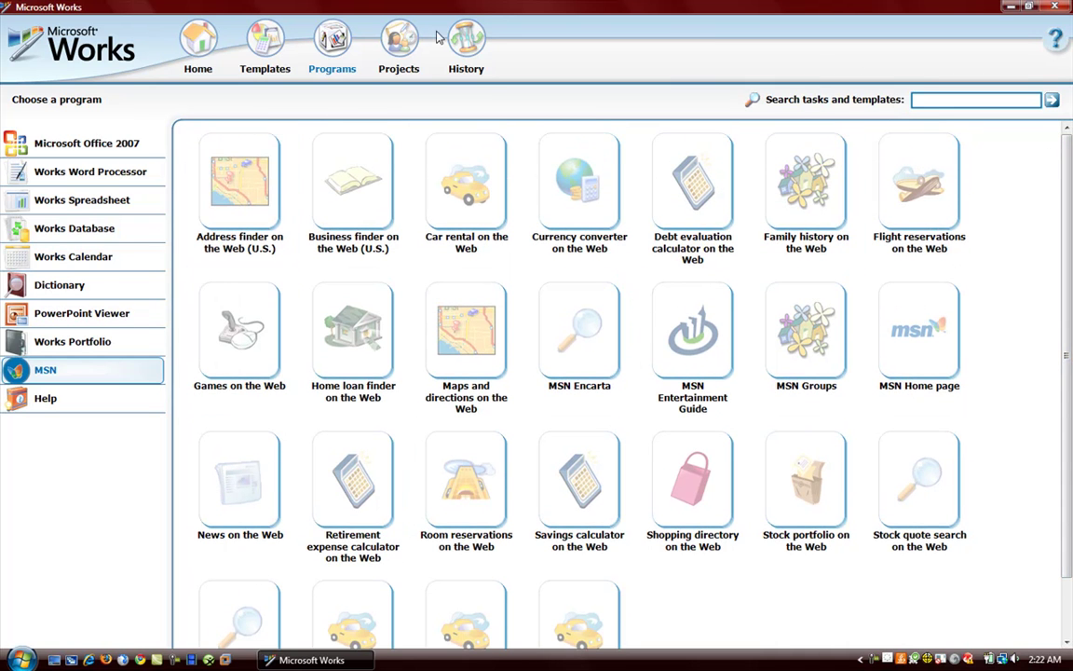
pyautogui.click(401, 39)
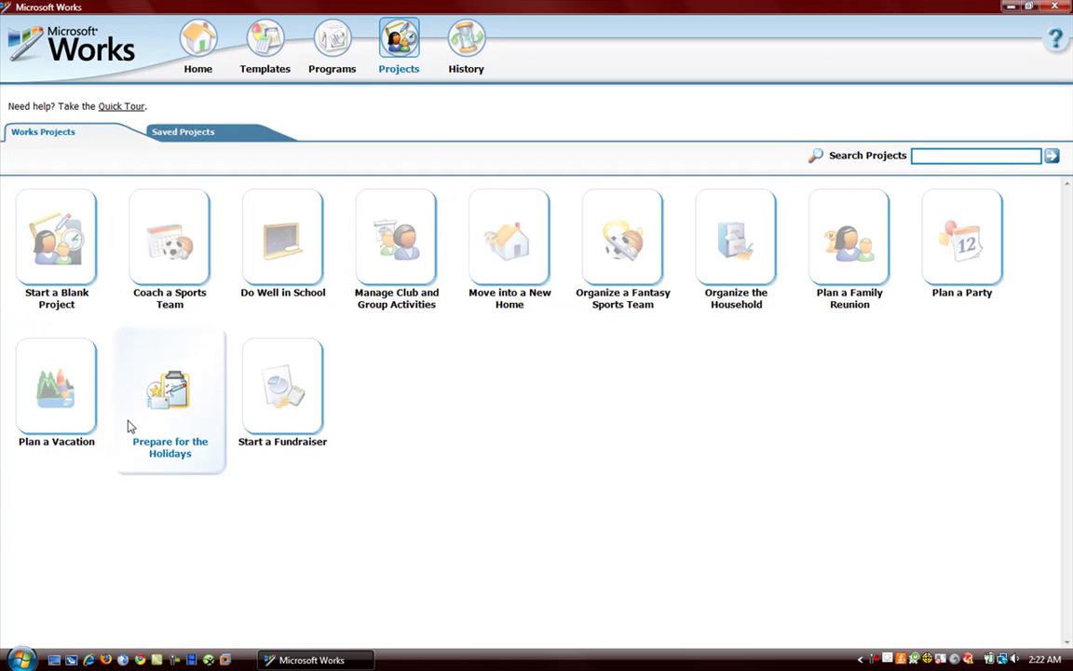
pyautogui.click(72, 410)
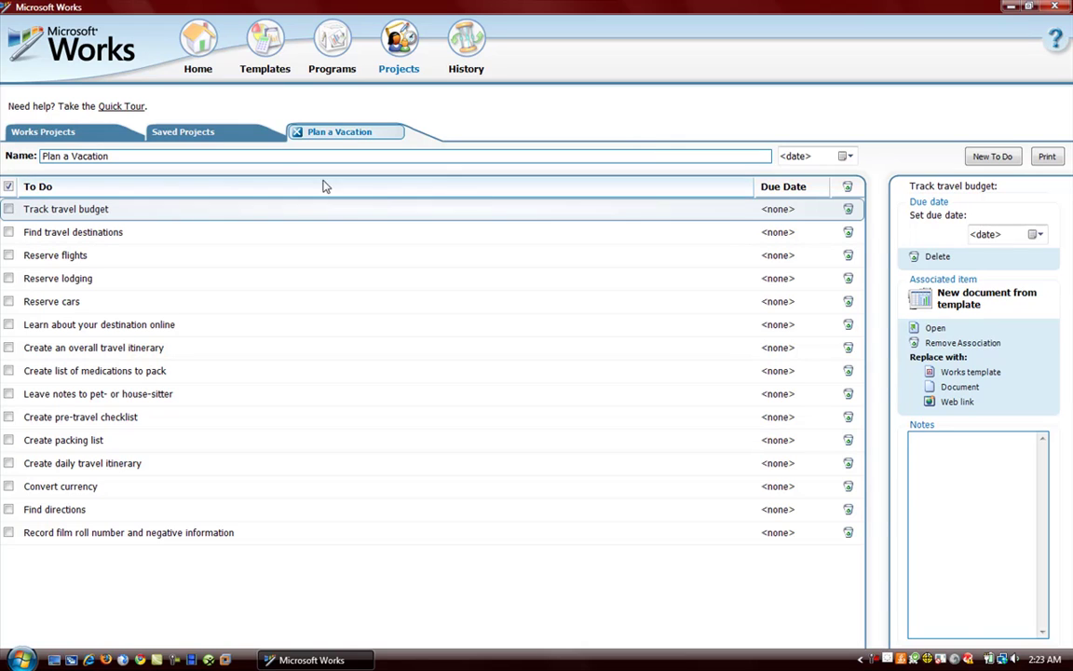
pyautogui.click(114, 233)
pyautogui.click(113, 232)
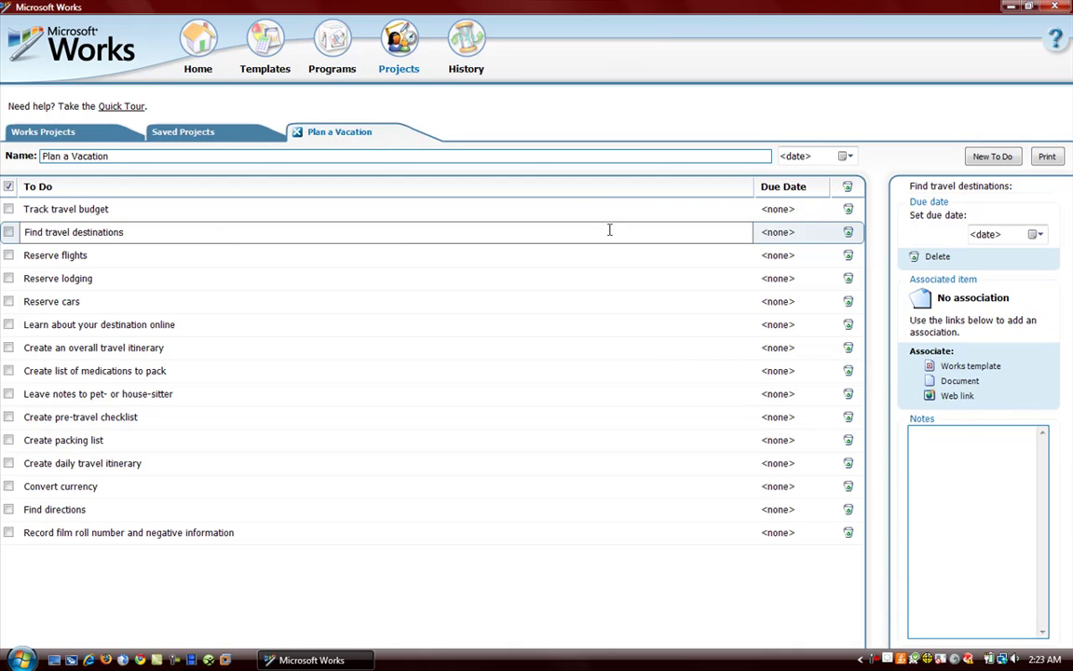
pyautogui.click(37, 209)
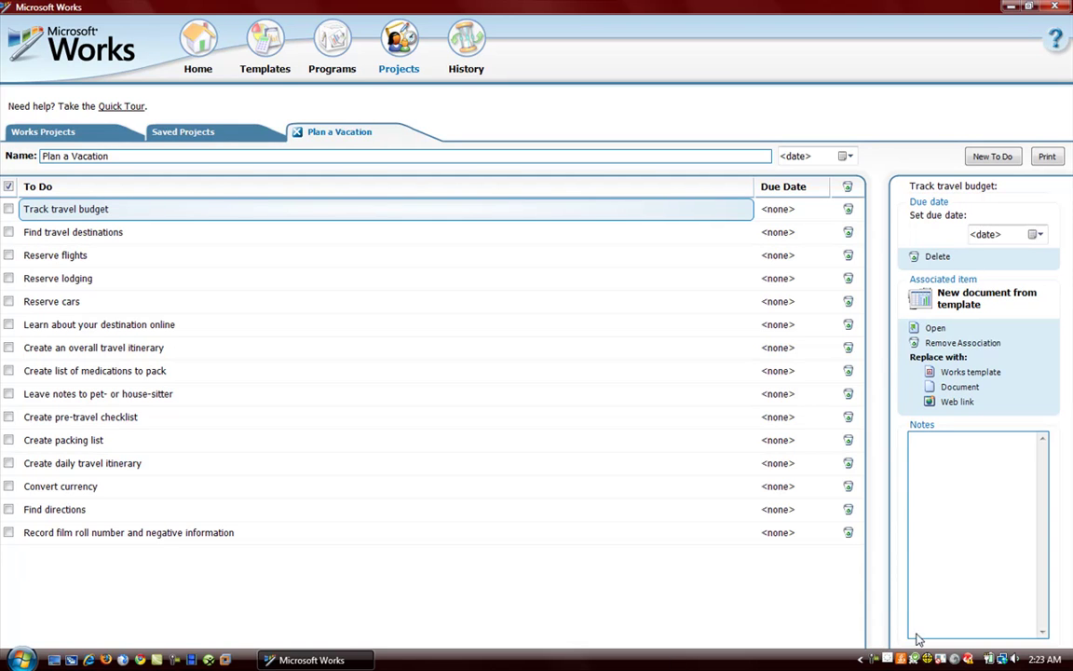
pyautogui.click(984, 540)
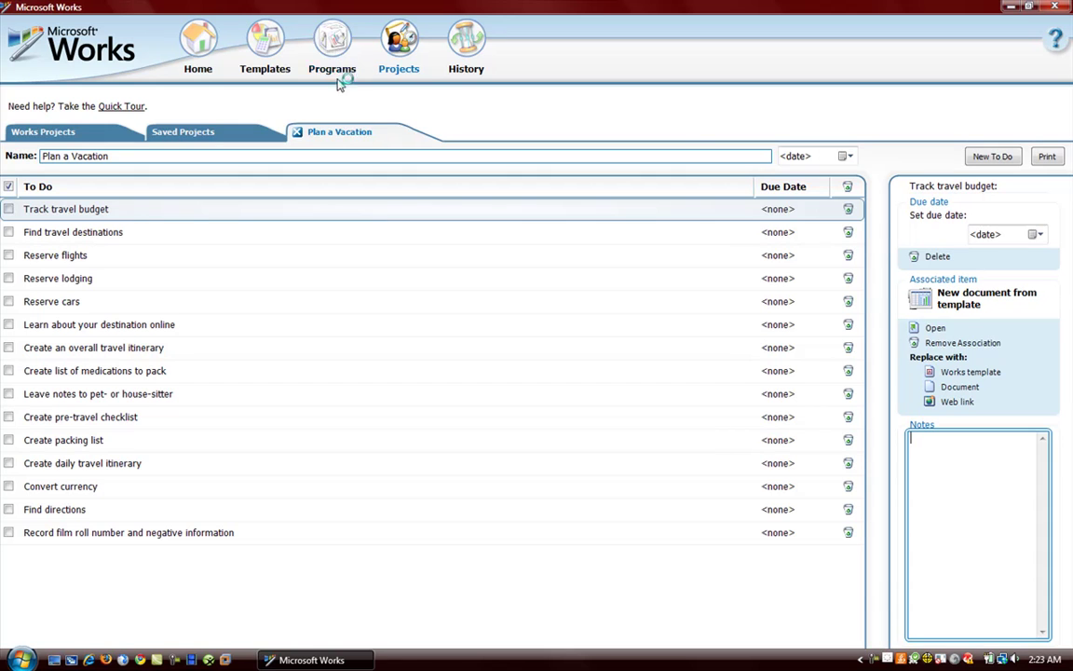
# - Create a new Start a Fundraiser project and go back to the Works Projects tiles
pyautogui.click(75, 133)
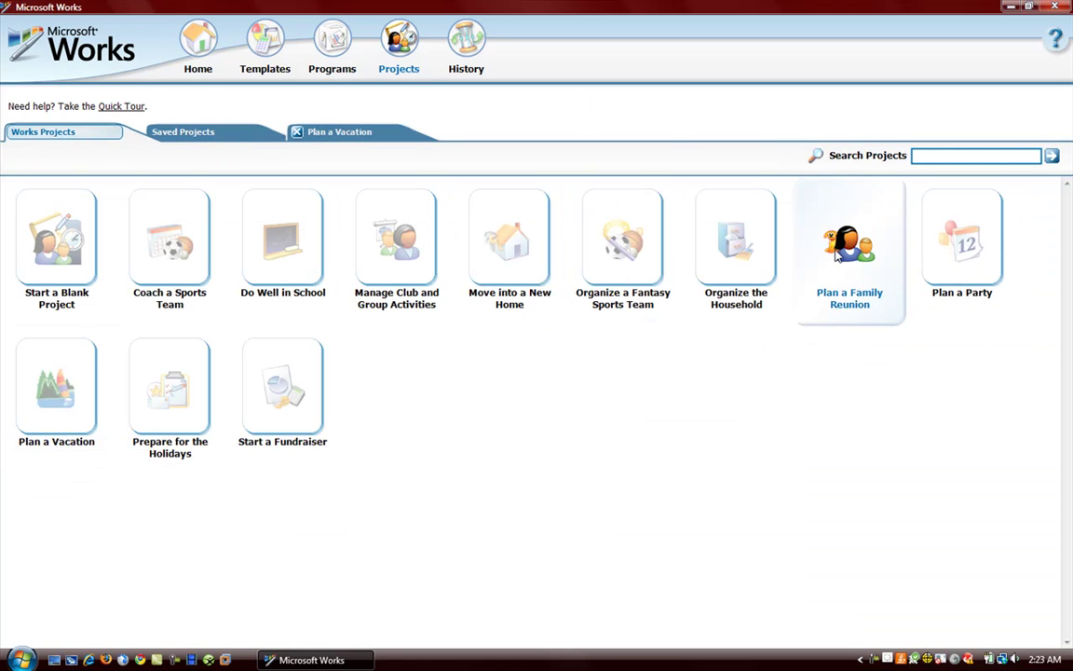
pyautogui.moveTo(863, 319)
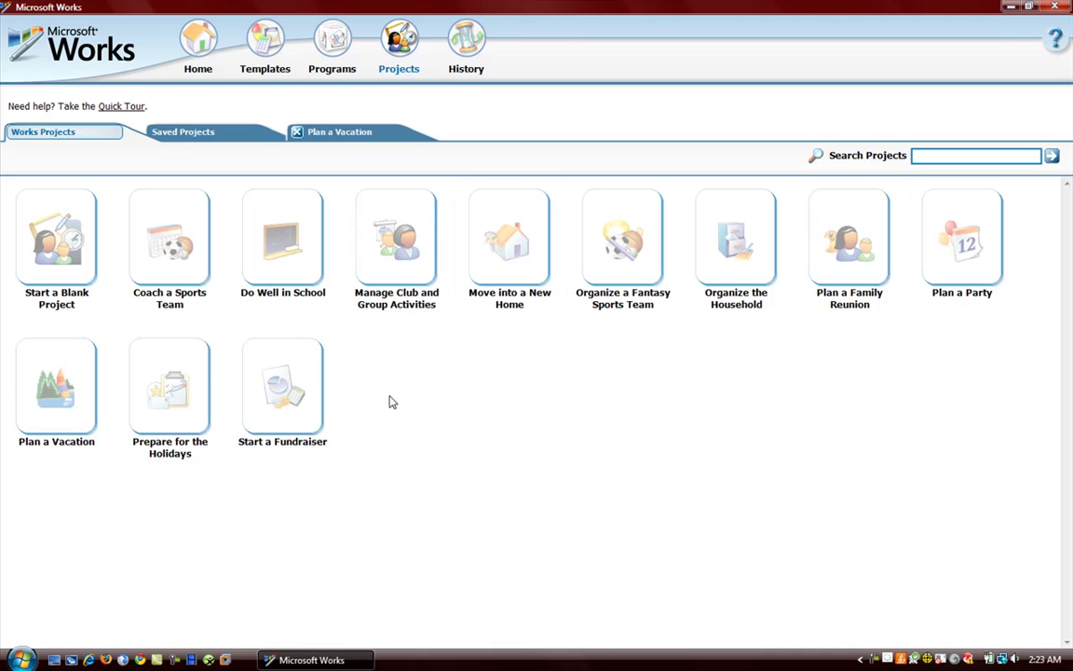
pyautogui.click(298, 436)
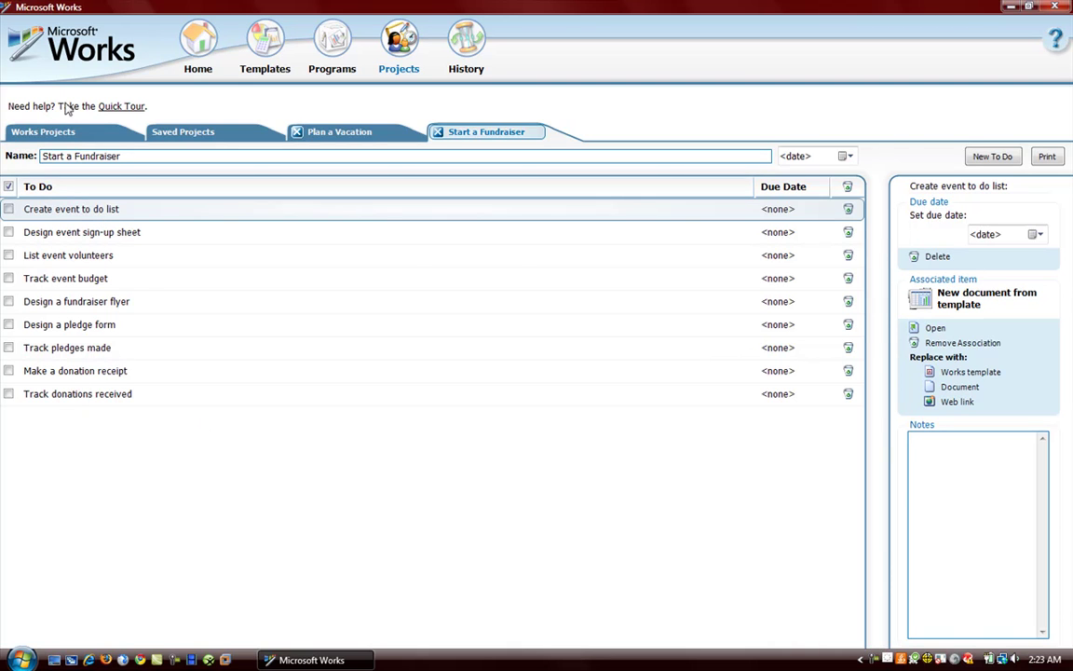
pyautogui.click(51, 134)
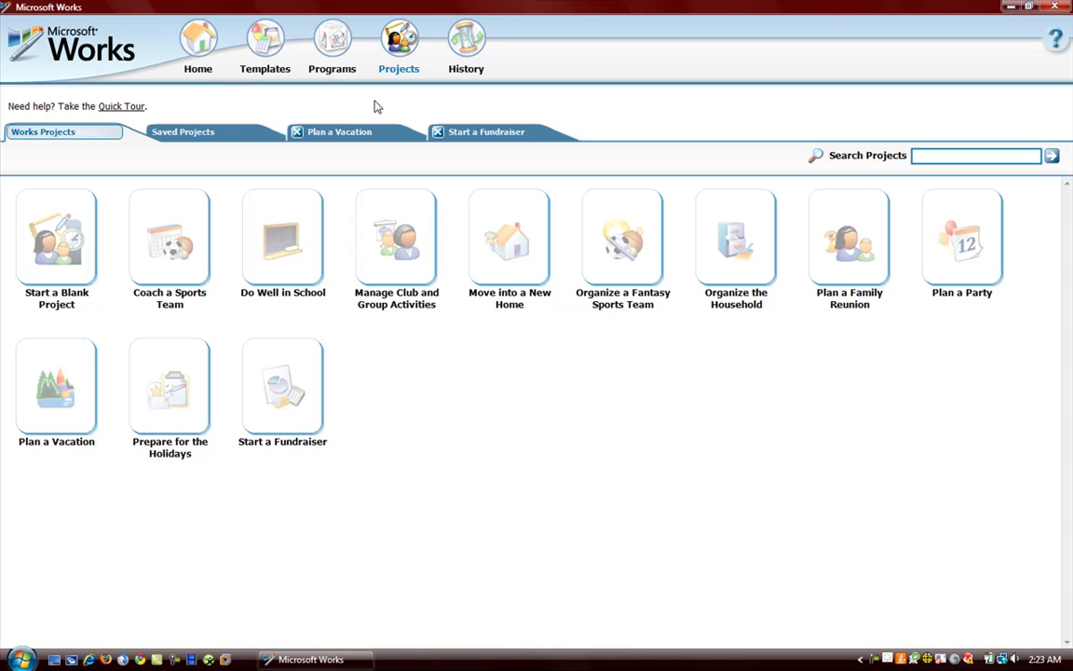
# - Check the History list of recent files, then go to the Home page
pyautogui.click(399, 42)
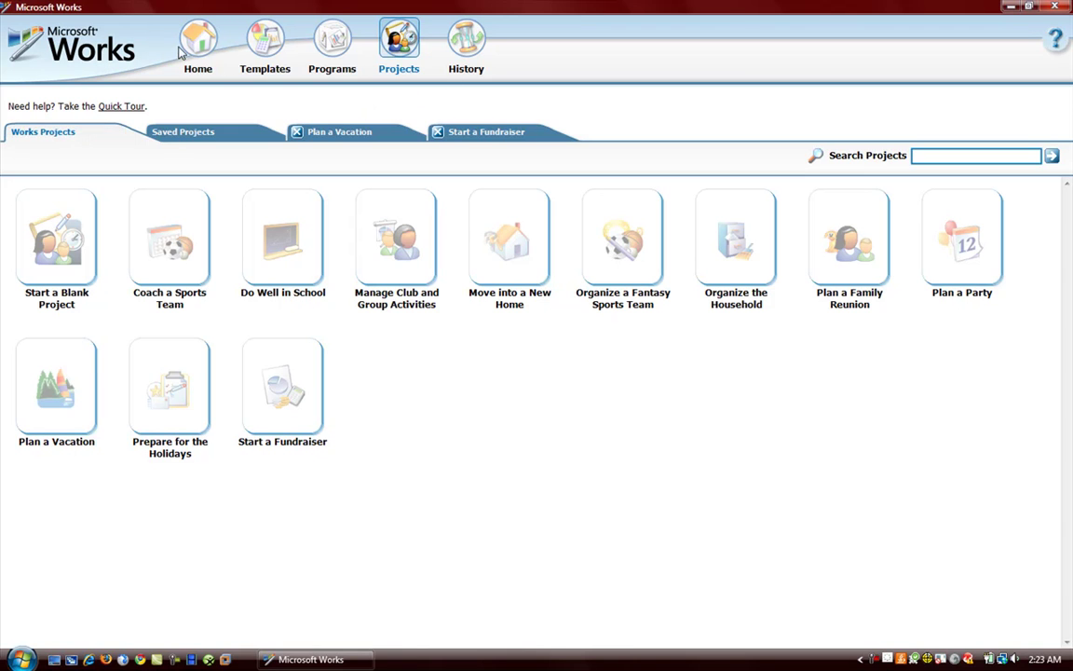
pyautogui.click(468, 47)
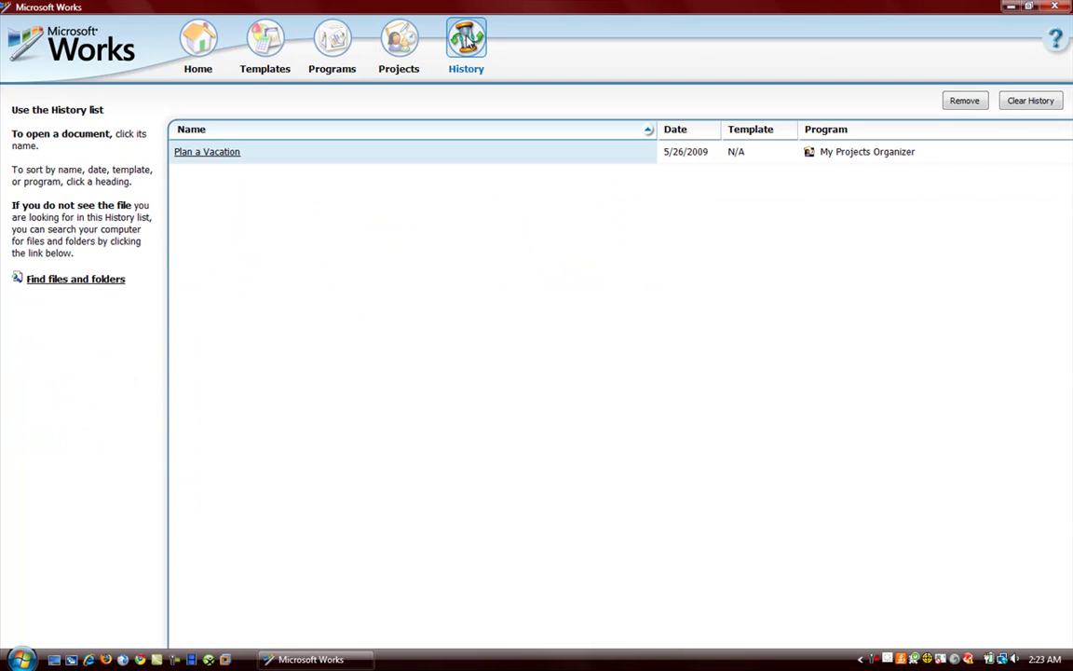
pyautogui.click(199, 46)
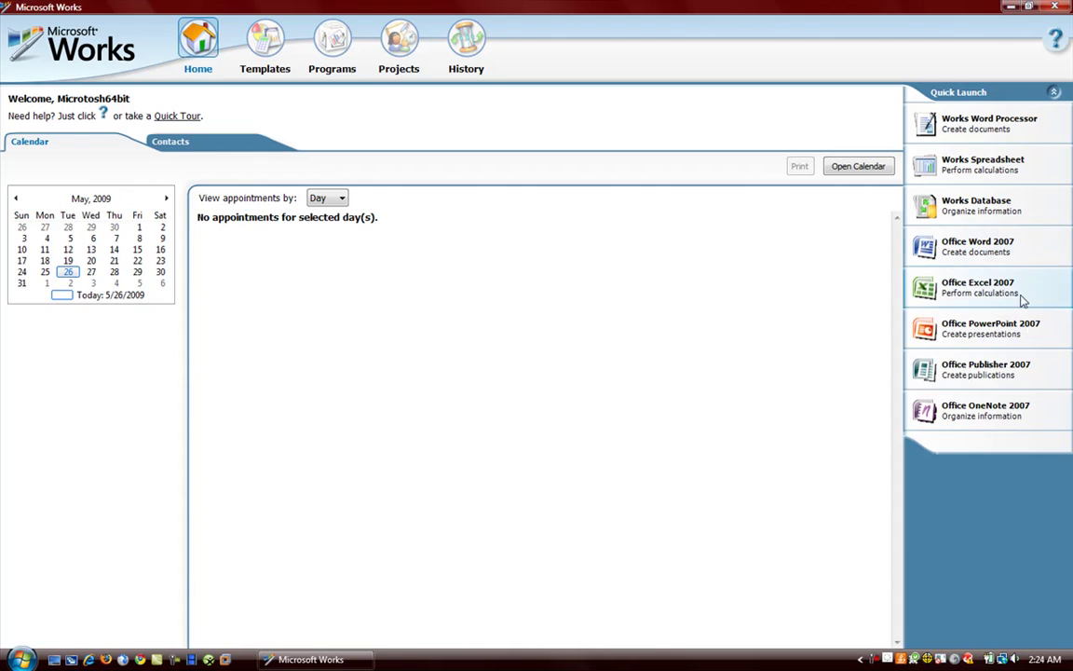
# - Launch Works Word Processor from the Home page's Quick Launch list
pyautogui.click(949, 260)
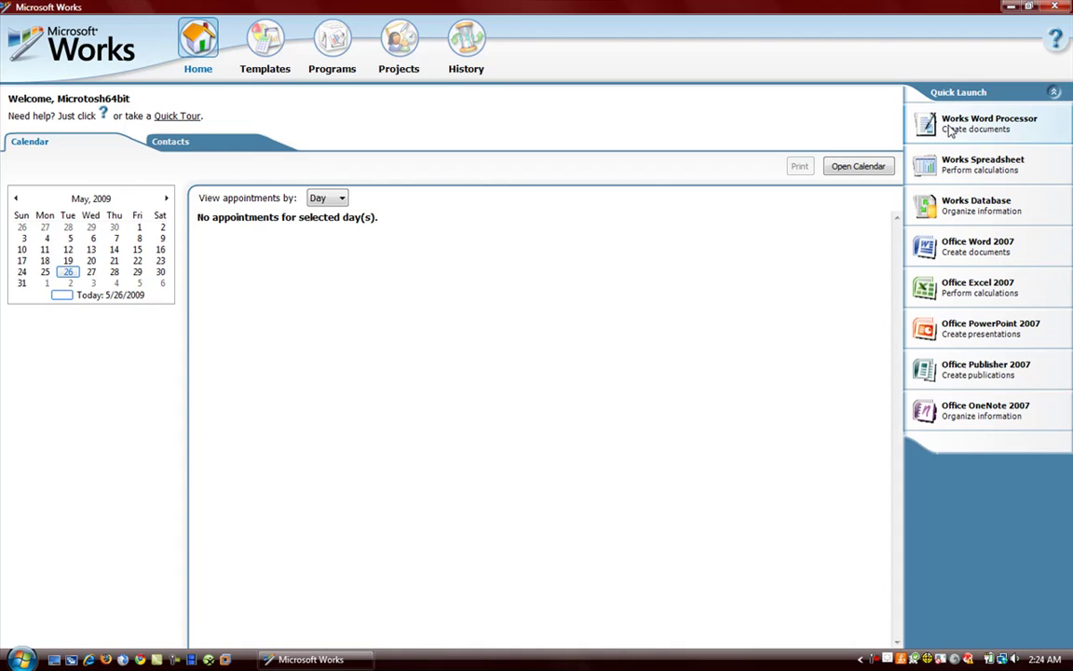
pyautogui.click(951, 131)
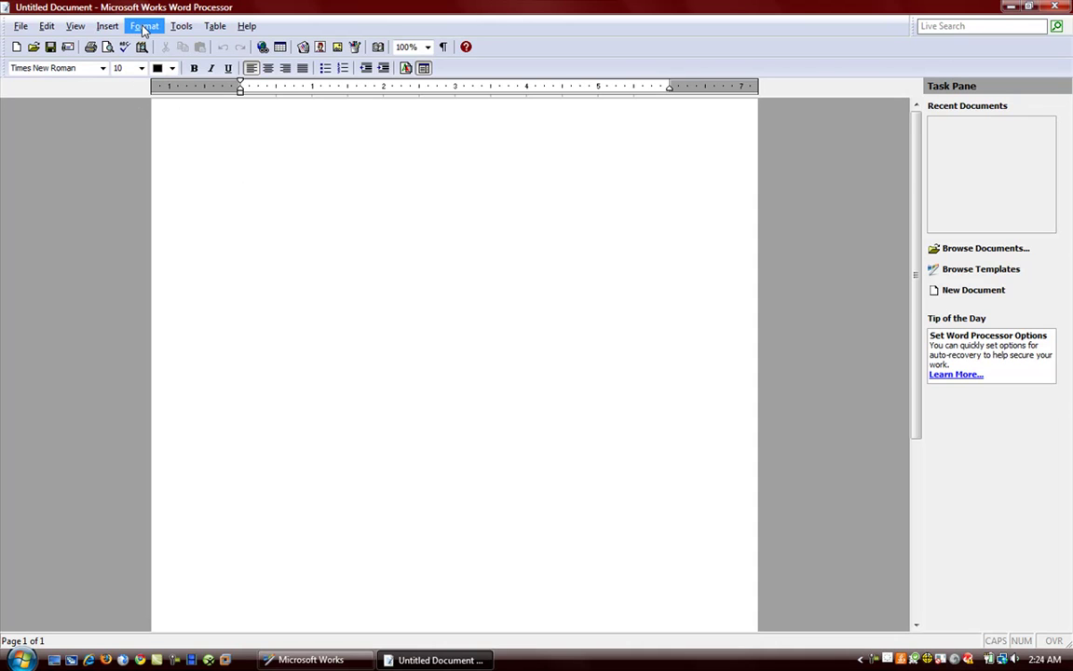
# - Turn off View > Ruler and leave the font unchanged at Times New Roman
pyautogui.click(76, 27)
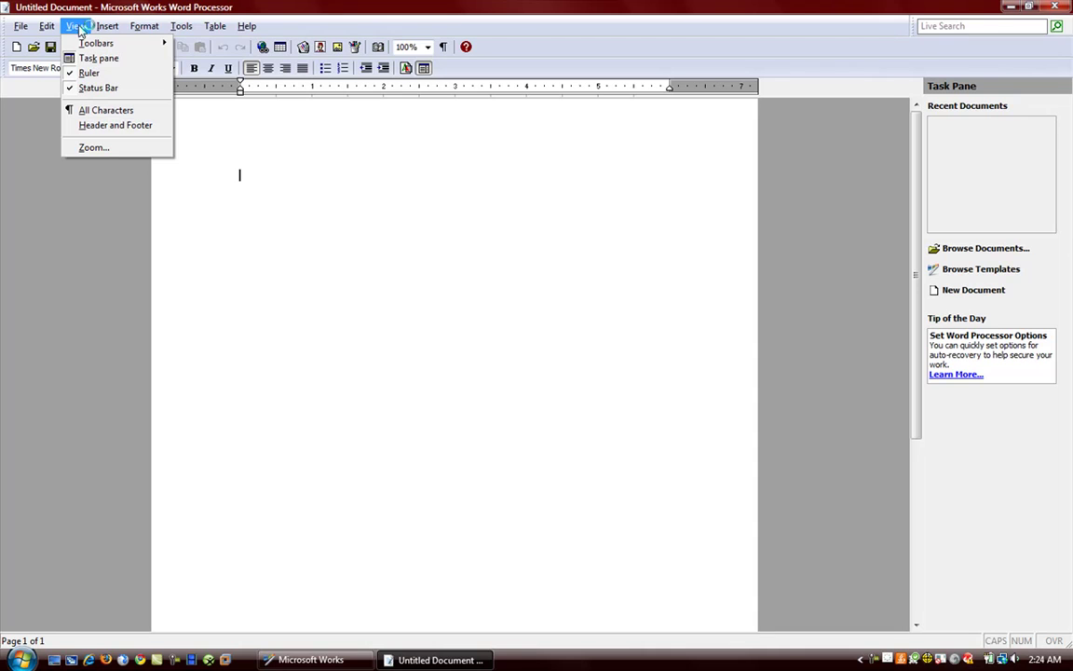
pyautogui.click(126, 76)
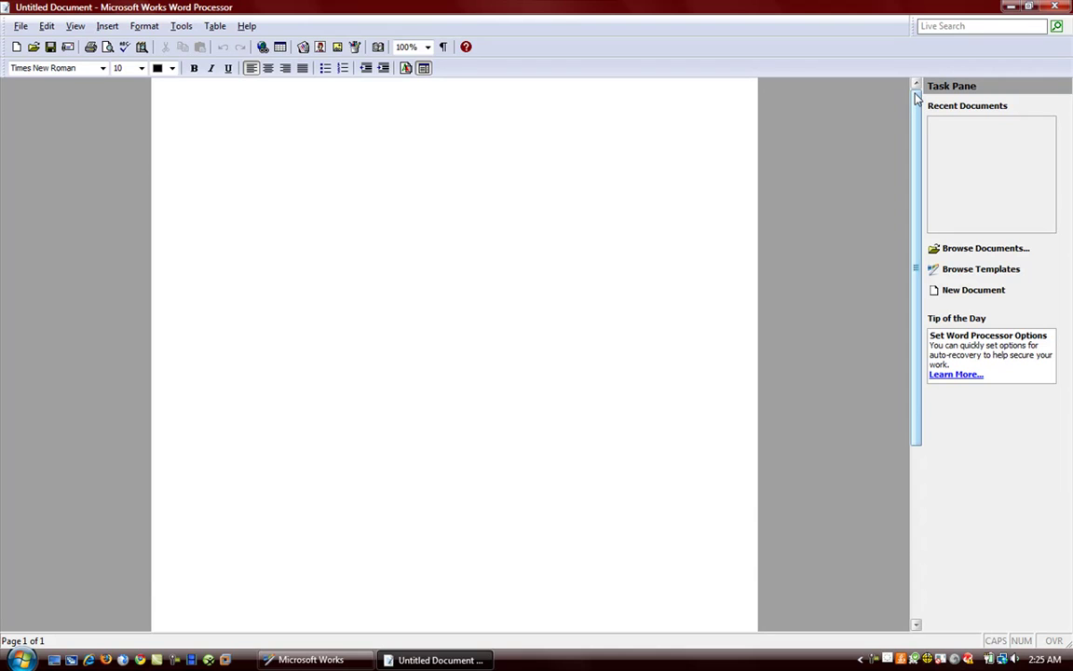
pyautogui.scroll(-3, 910, 168)
pyautogui.scroll(3, 885, 131)
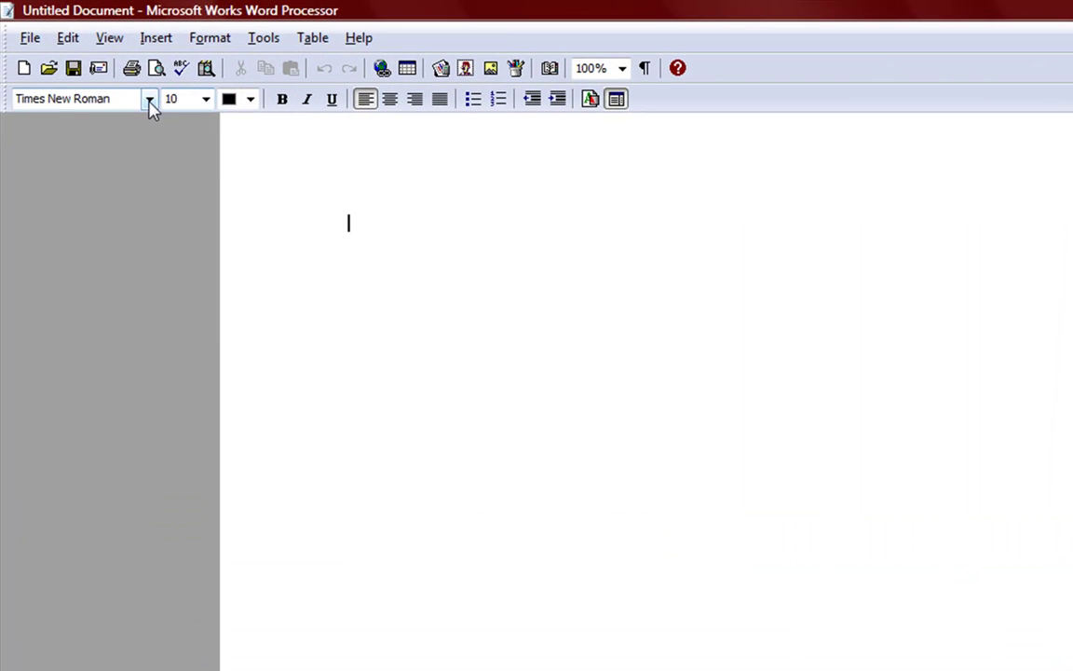
pyautogui.click(149, 100)
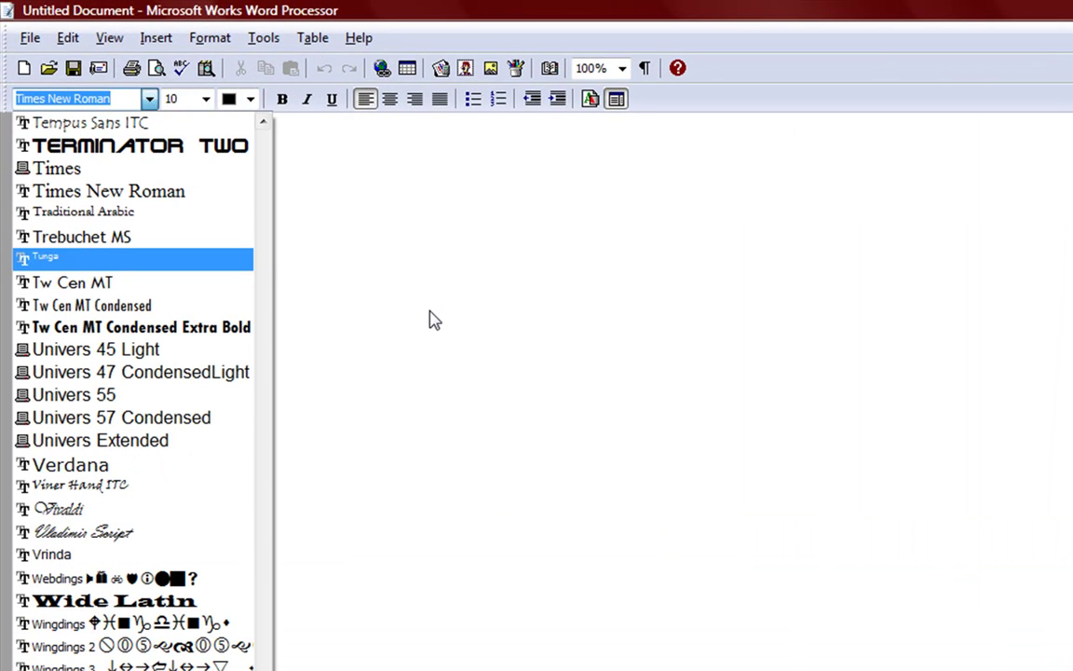
pyautogui.click(433, 247)
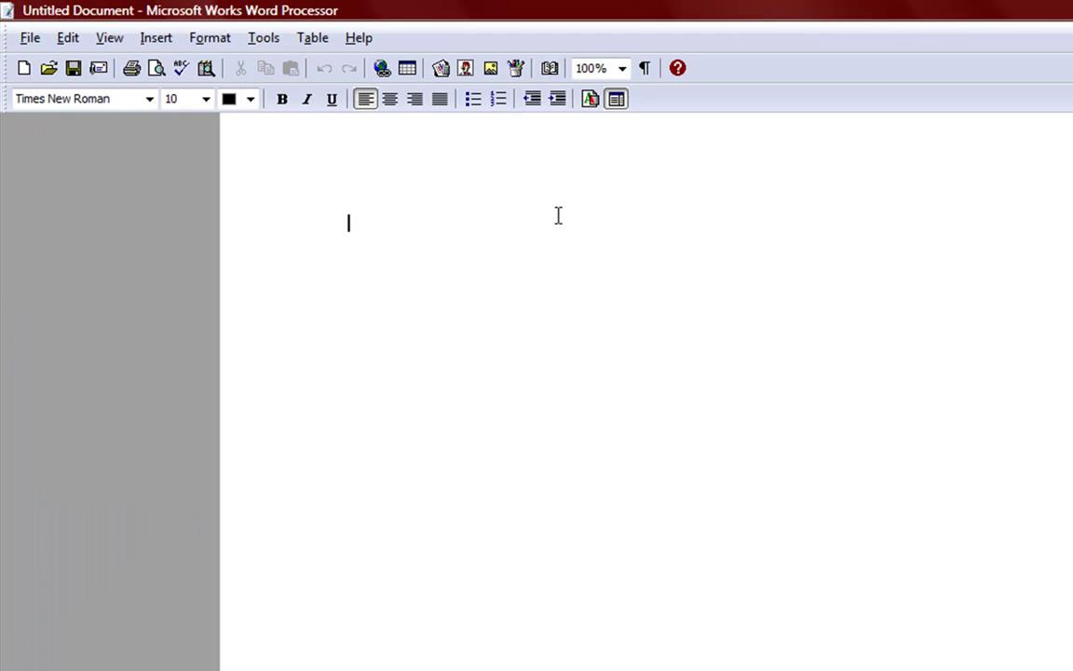
pyautogui.click(37, 39)
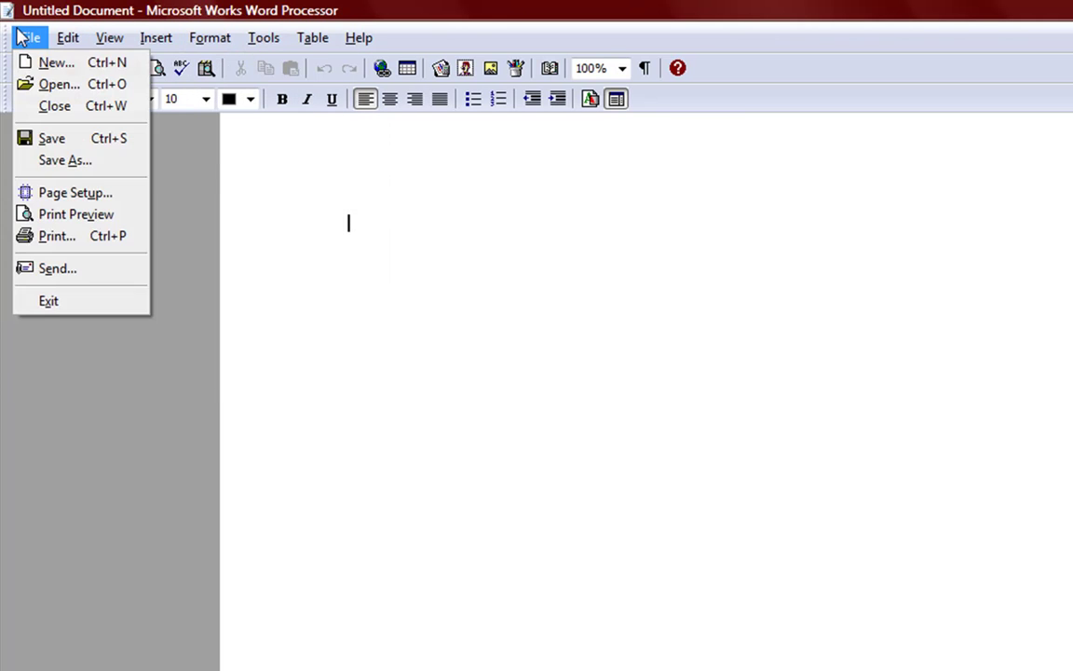
pyautogui.click(17, 160)
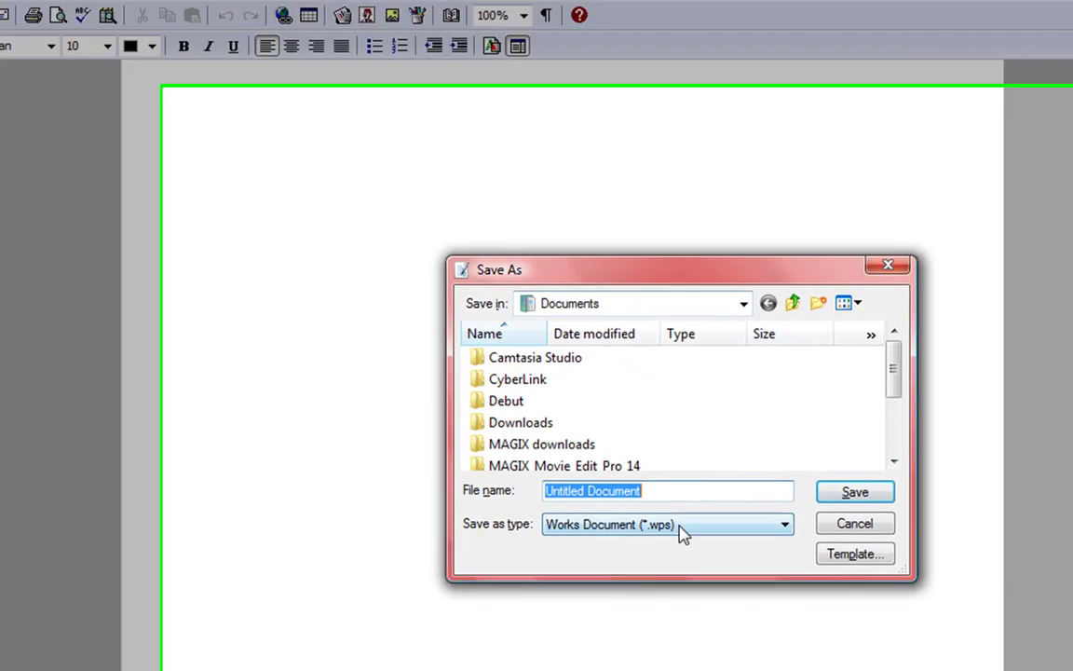
pyautogui.click(782, 578)
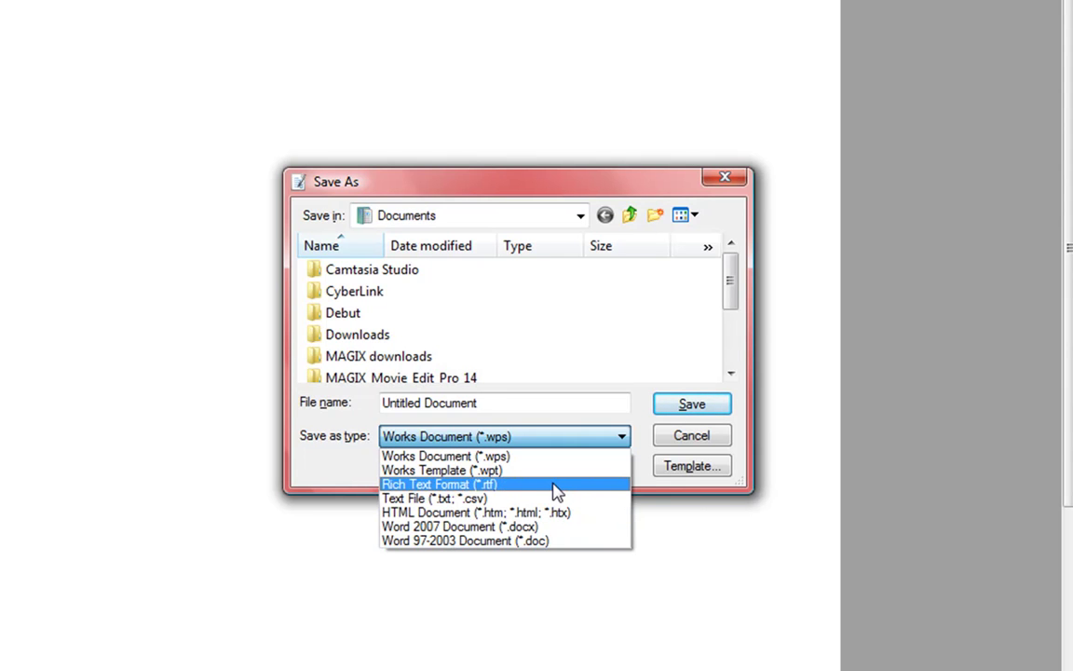
pyautogui.click(342, 445)
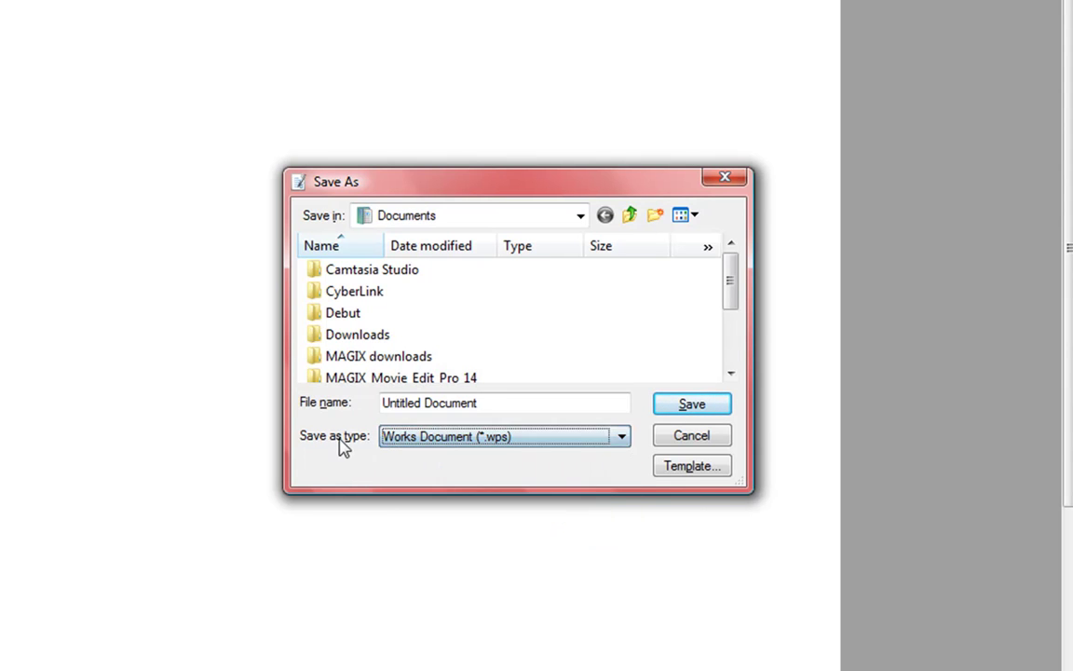
pyautogui.click(708, 437)
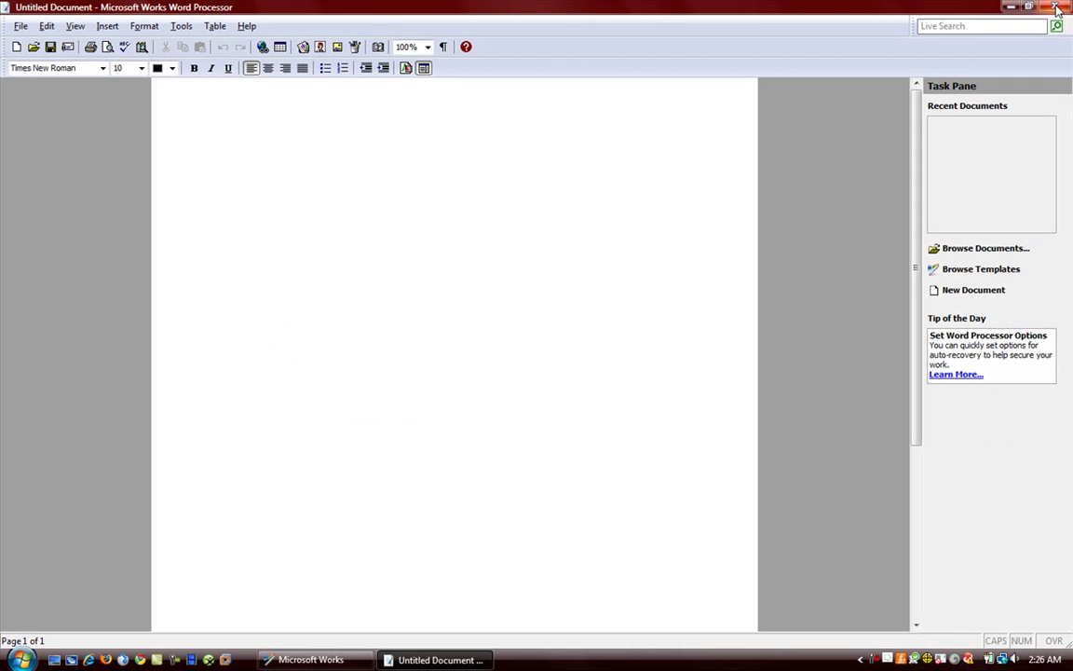
# - Close the word processor, open a blank Works Spreadsheet, select A2 and A1, then close it
pyautogui.click(1056, 7)
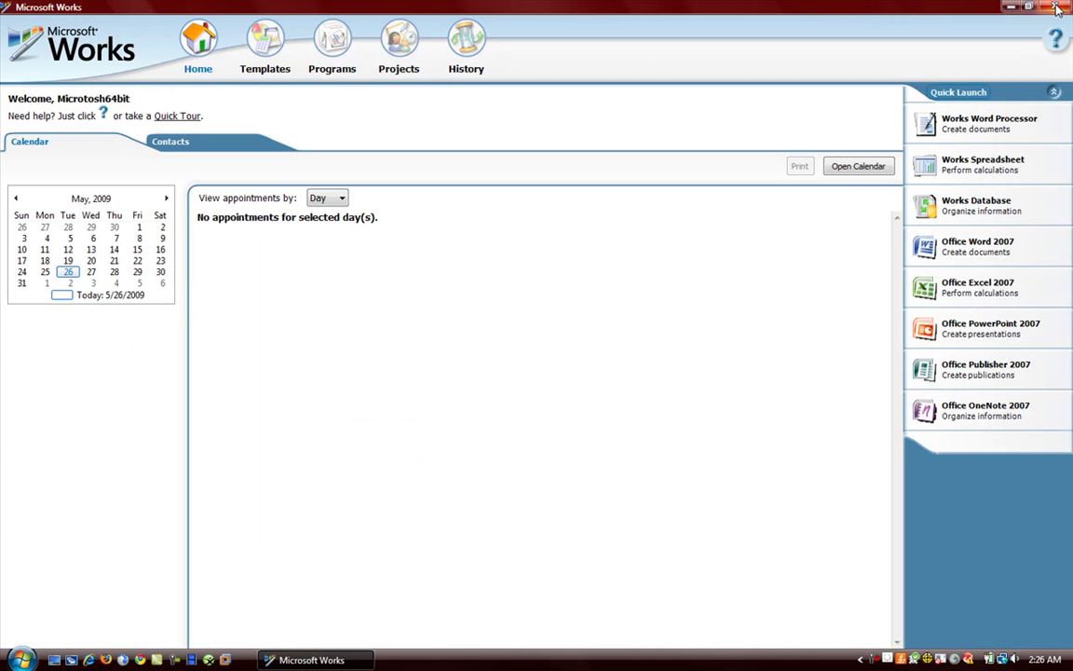
pyautogui.click(963, 171)
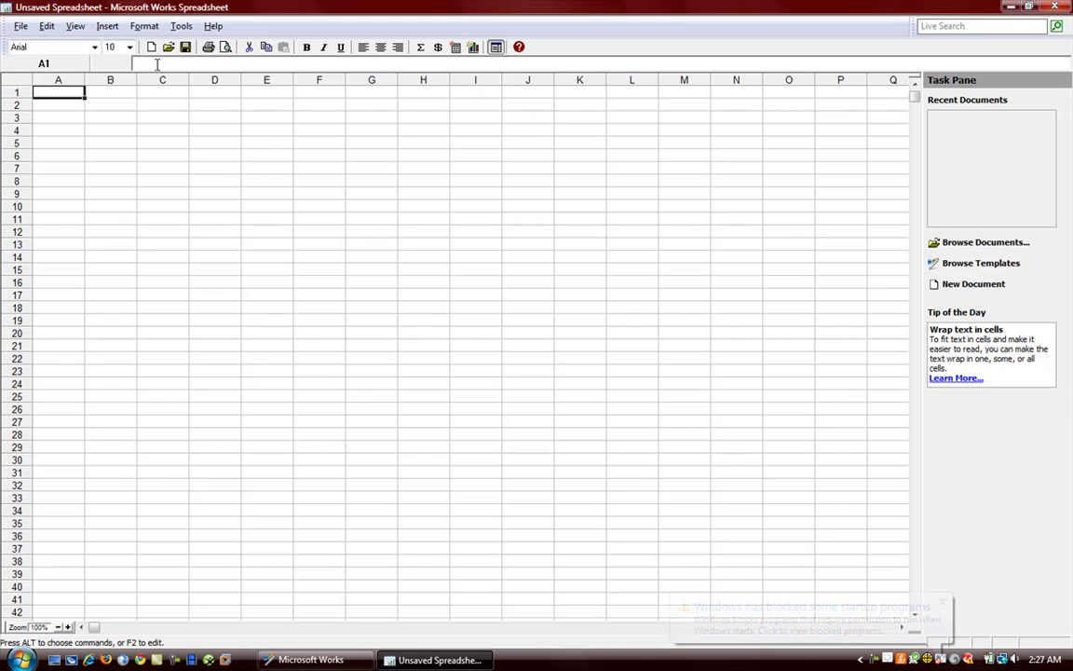
pyautogui.click(61, 104)
pyautogui.click(65, 92)
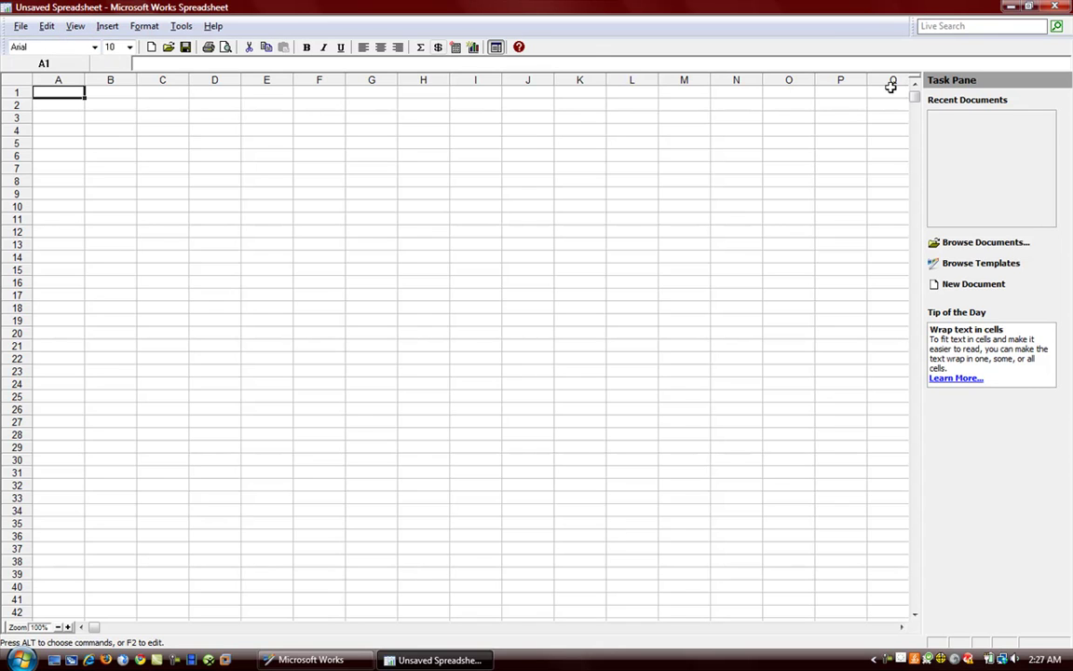
pyautogui.click(1056, 7)
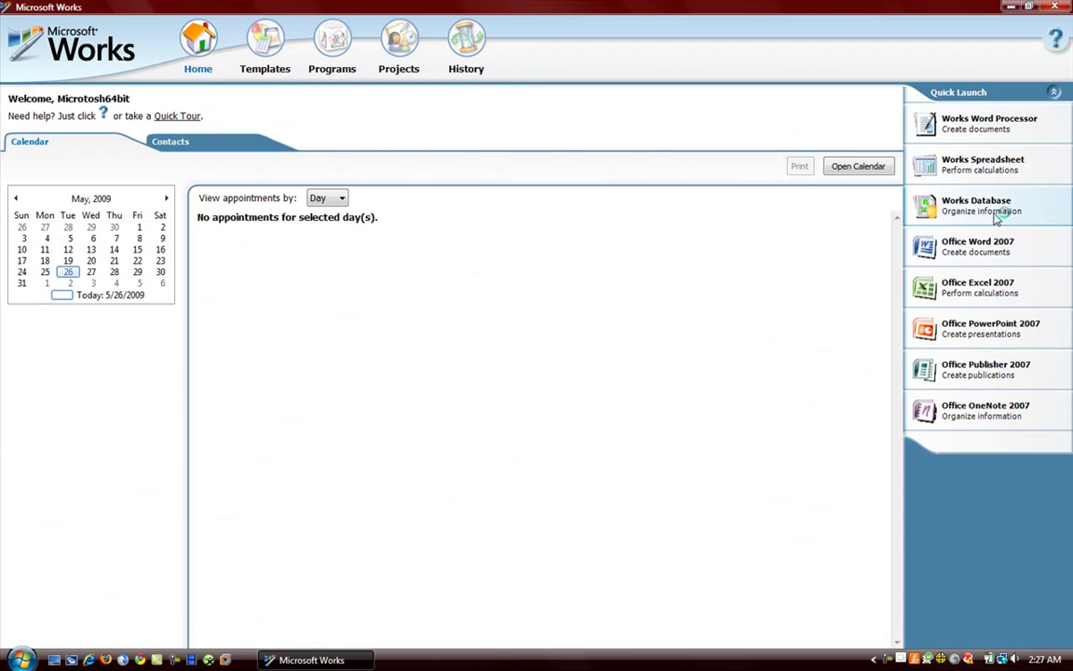
# - Run a Live Search for 'word 2007', view the results, then return to the blank Untitled Document
pyautogui.click(987, 126)
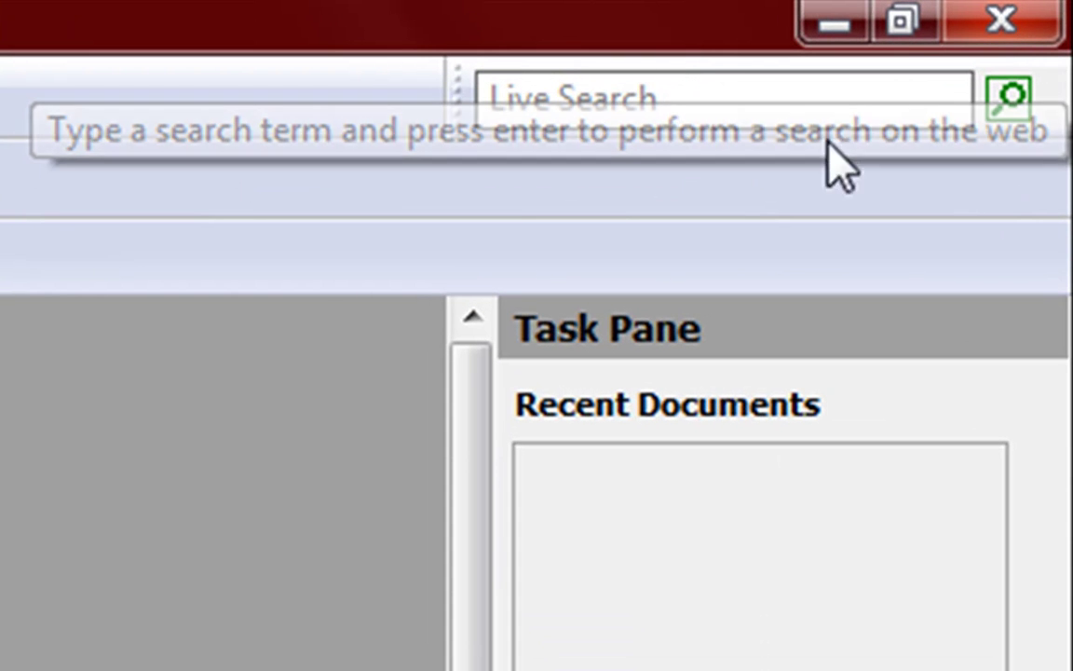
pyautogui.click(726, 91)
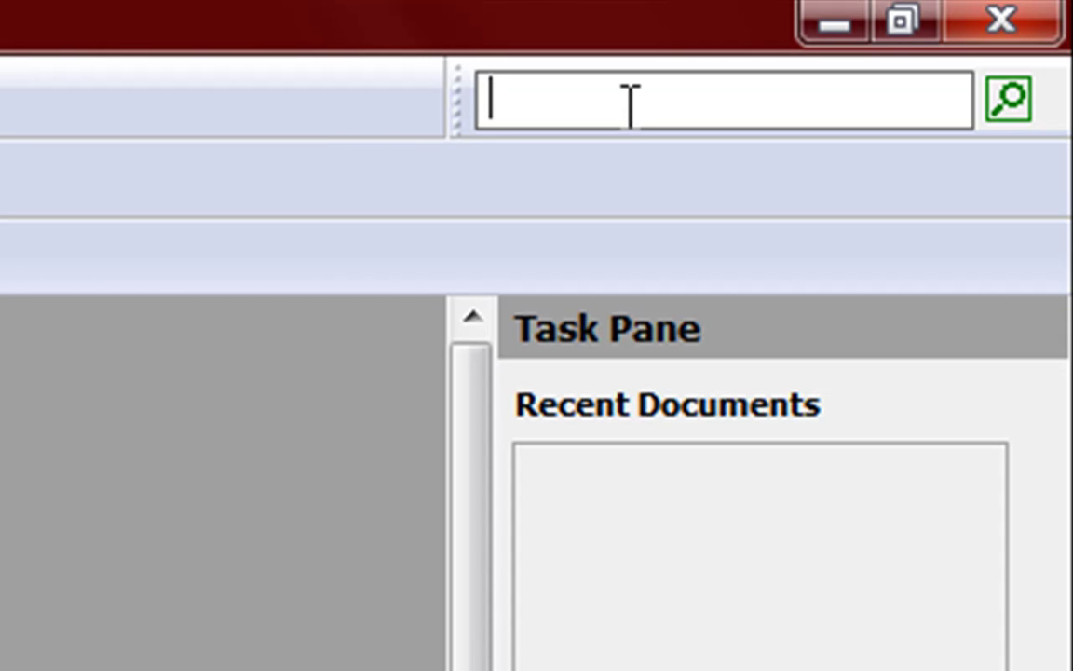
pyautogui.write('wo')
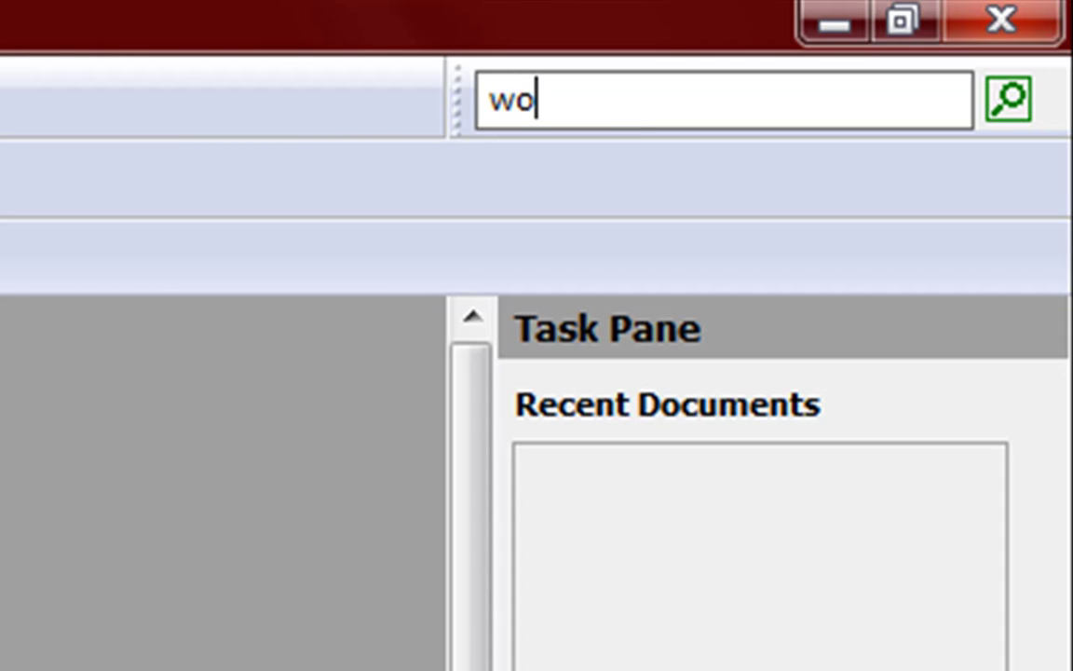
pyautogui.write('rd 2007')
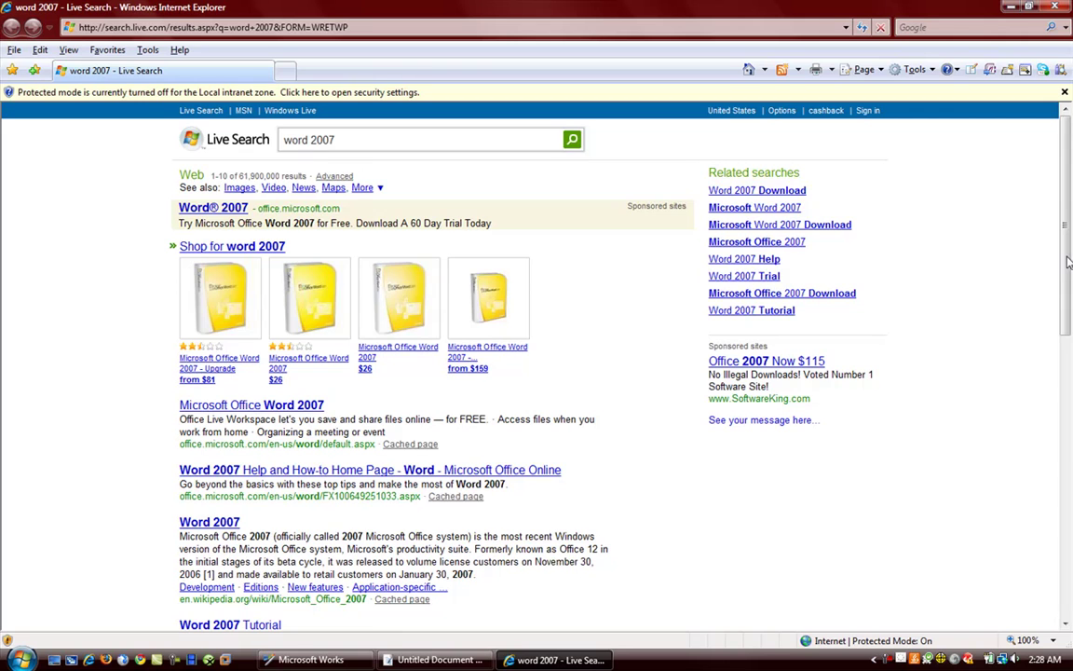
pyautogui.scroll(-5, 1068, 263)
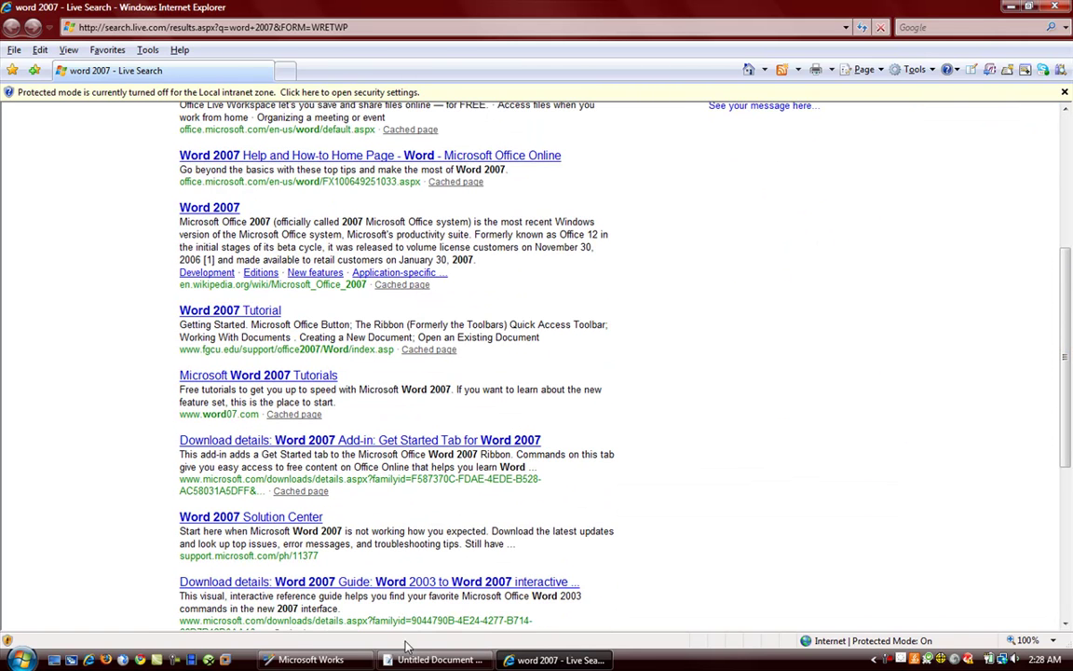
pyautogui.click(434, 659)
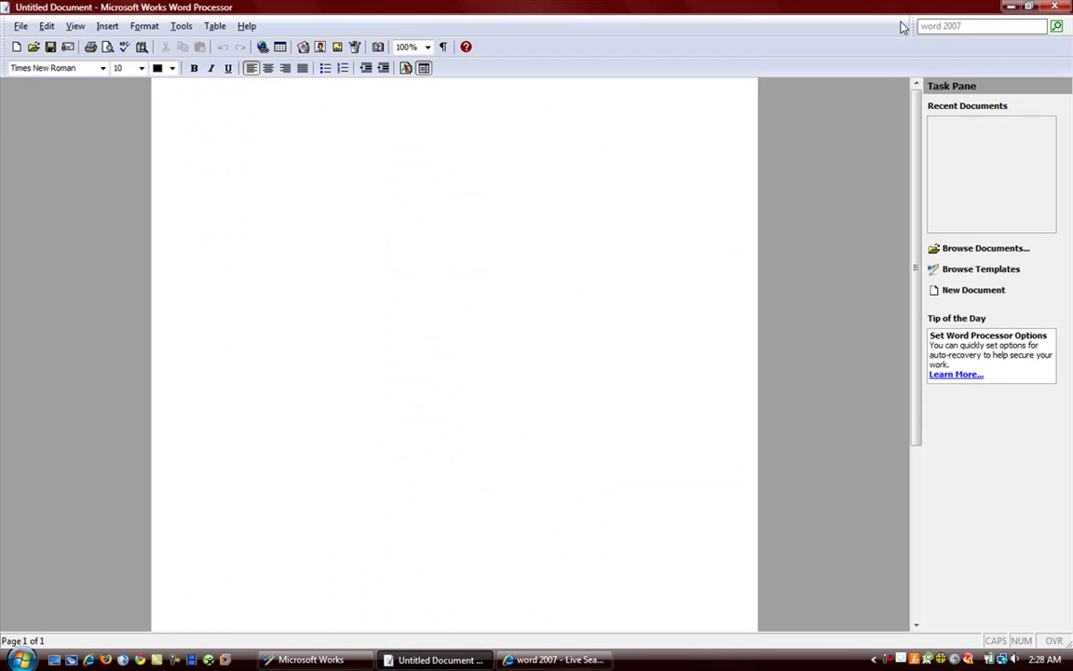
# - Delete the 'word 2007' query so the Live Search box is empty
pyautogui.doubleClick(941, 27)
pyautogui.click(974, 27)
pyautogui.click(981, 221)
pyautogui.click(969, 27)
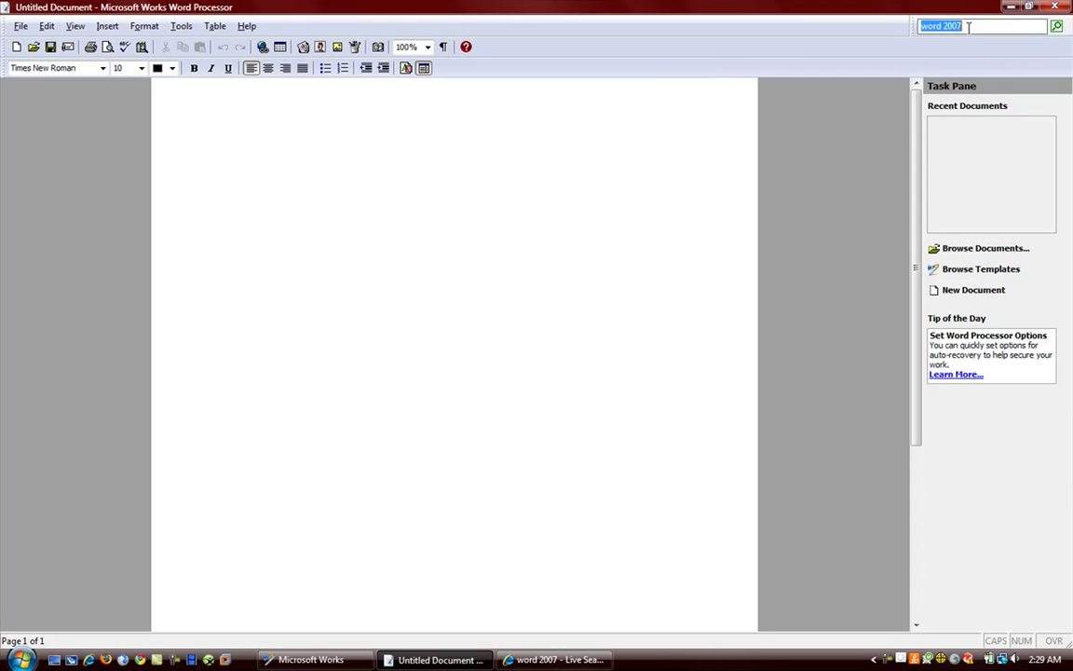
pyautogui.press('BackSpace')
pyautogui.click(957, 117)
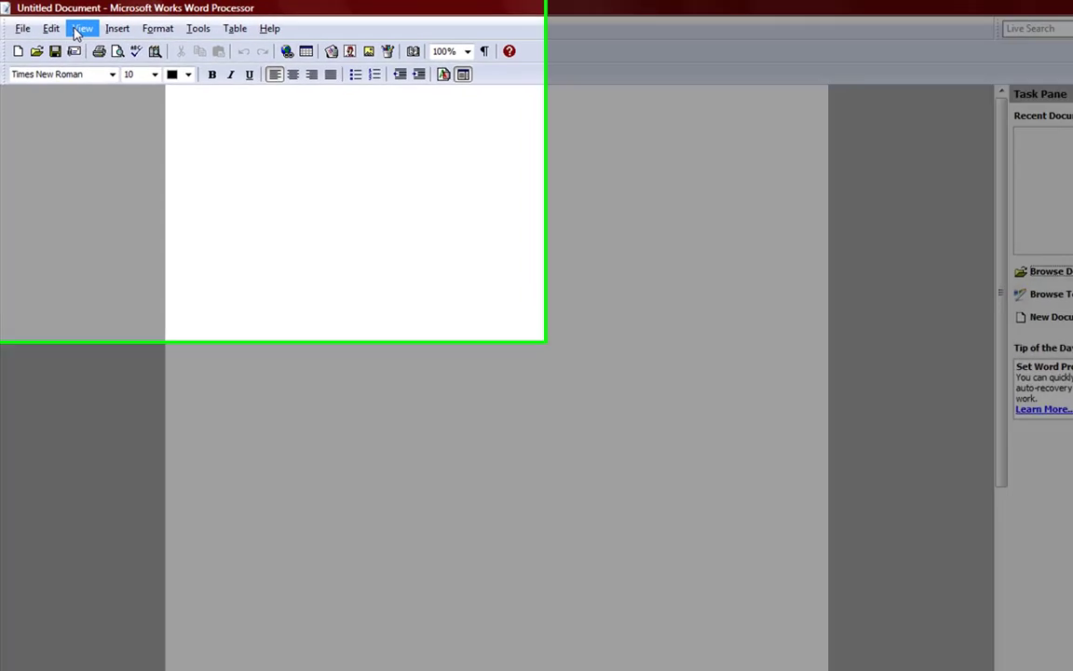
# - Hide the task pane from the View menu, then show it again
pyautogui.click(73, 27)
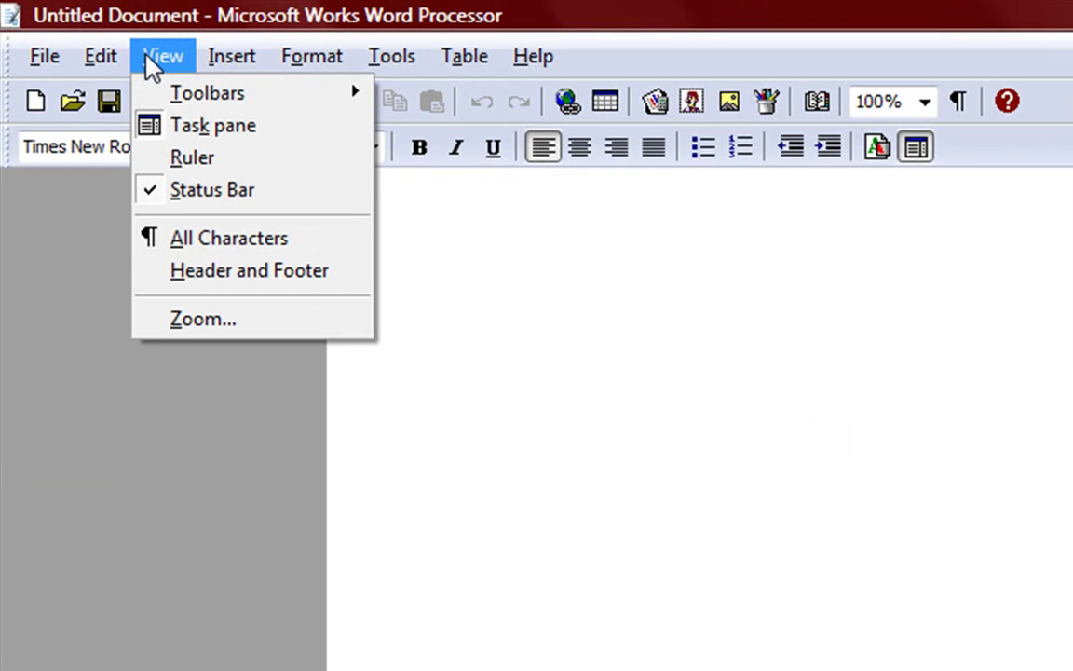
pyautogui.click(155, 121)
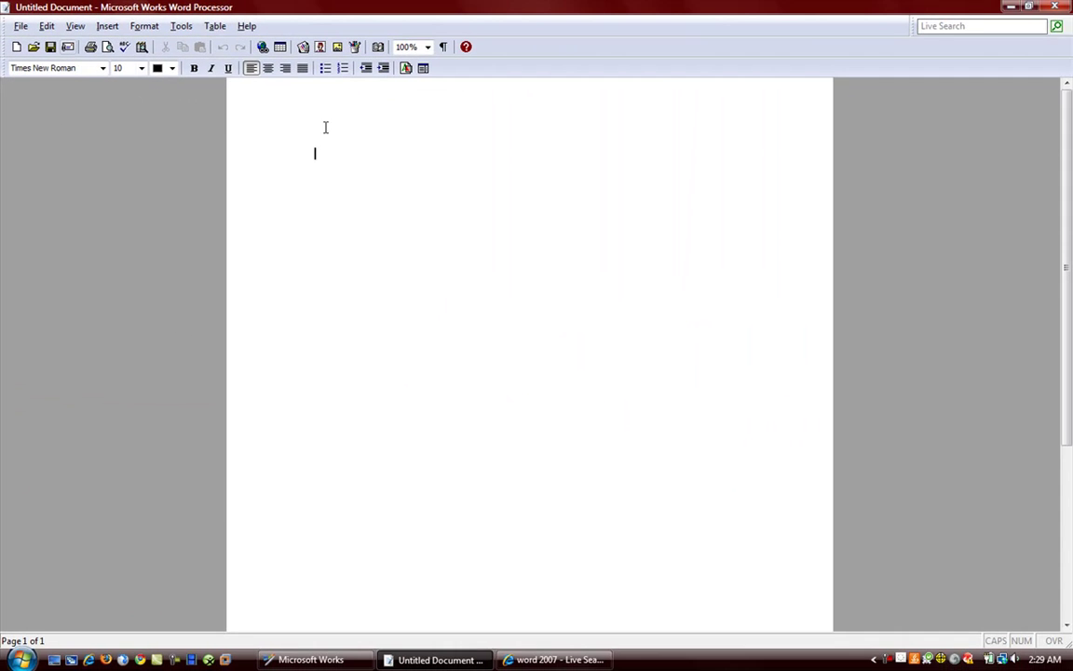
pyautogui.click(75, 26)
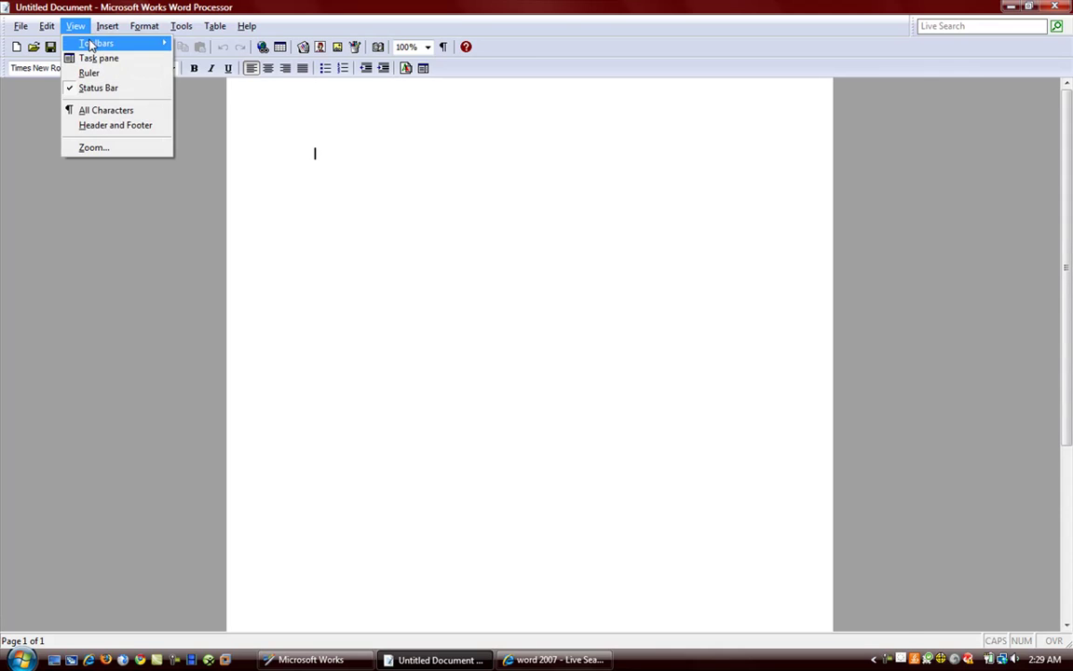
pyautogui.click(93, 58)
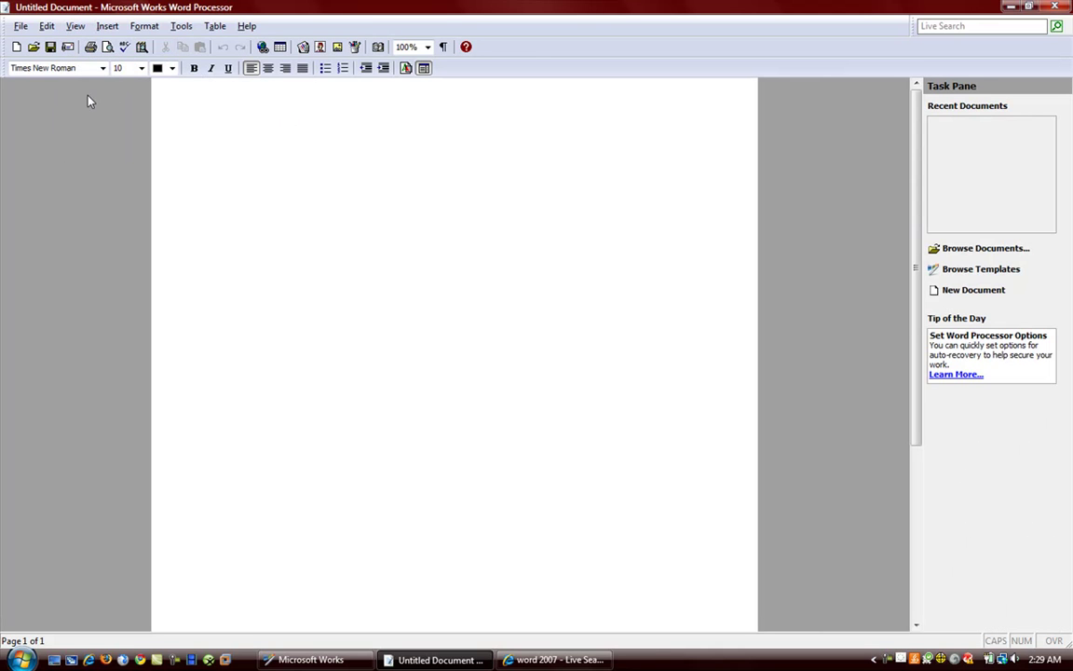
# - Turn on the ruler above the page, then go to Browse Templates
pyautogui.click(107, 26)
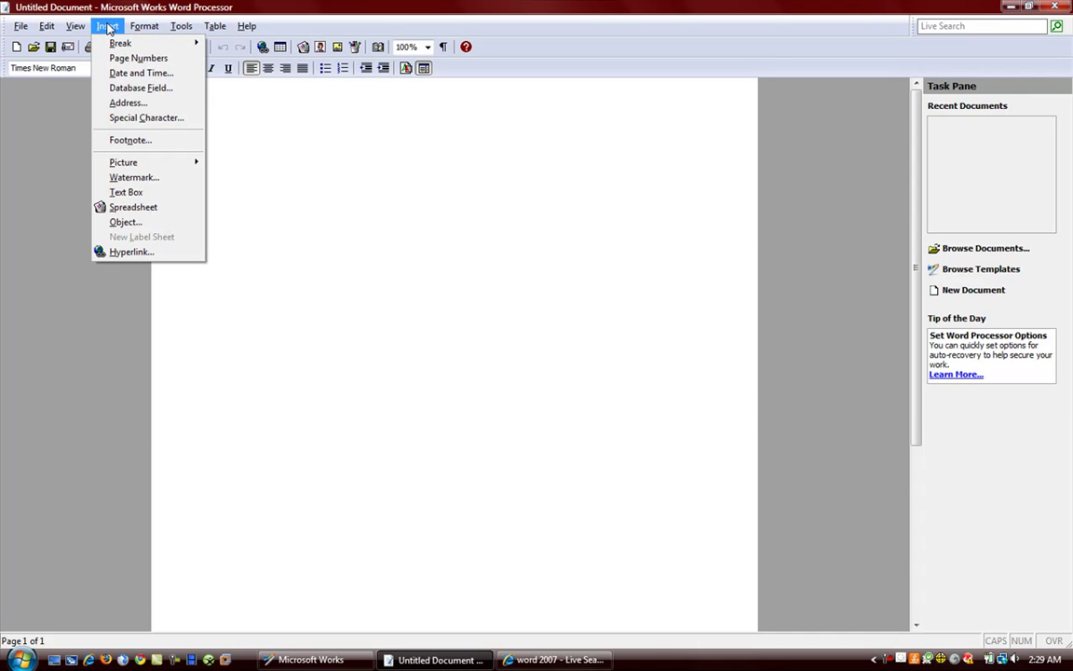
pyautogui.moveTo(75, 26)
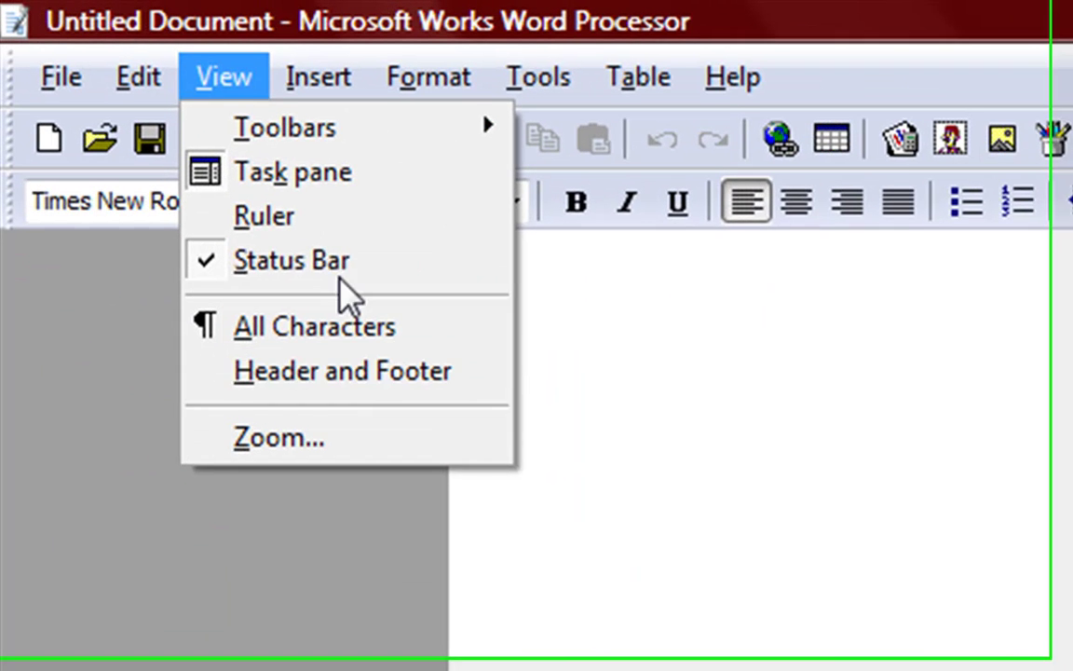
pyautogui.click(326, 229)
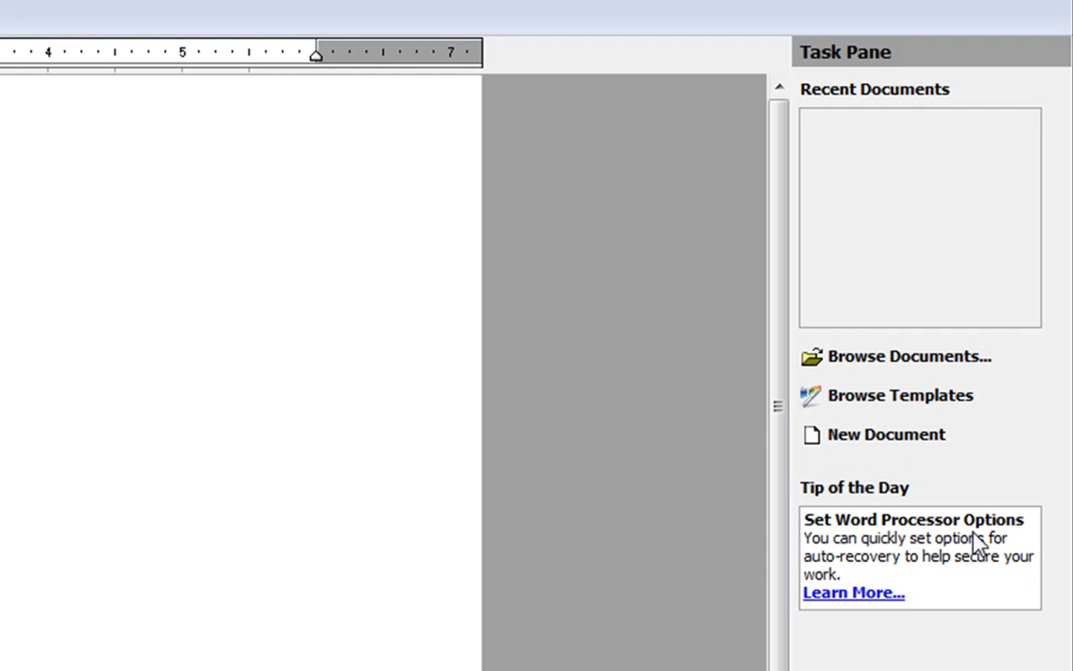
pyautogui.click(900, 403)
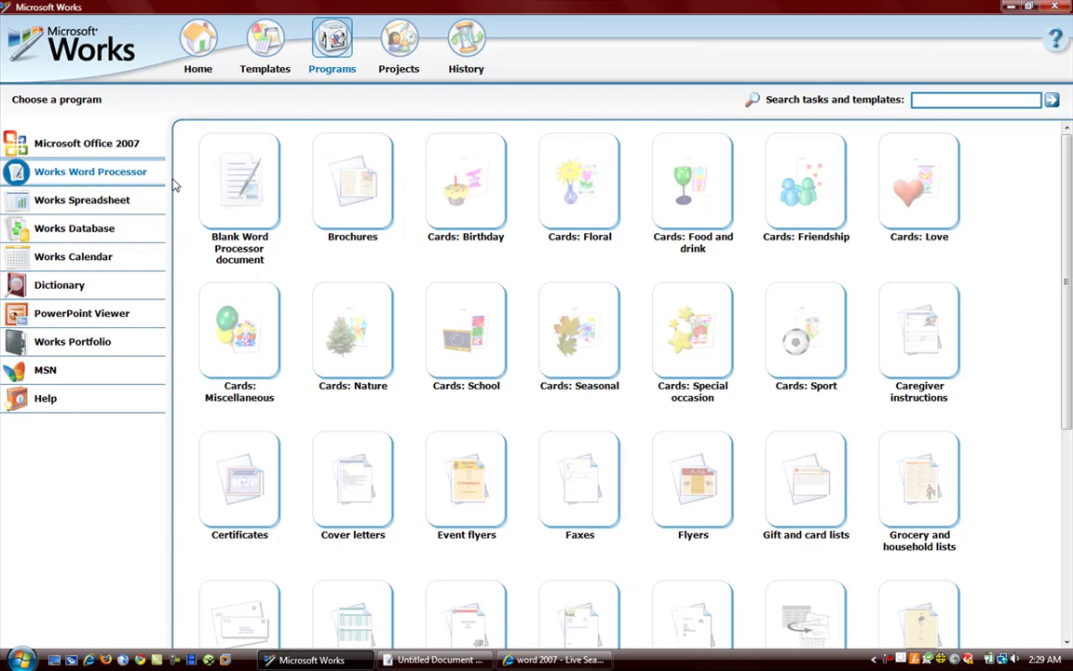
# - Create a new document from the Event flyers Theater template, the High School Drama Troupe flyer
pyautogui.moveTo(1069, 200); pyautogui.dragTo(1070, 345)
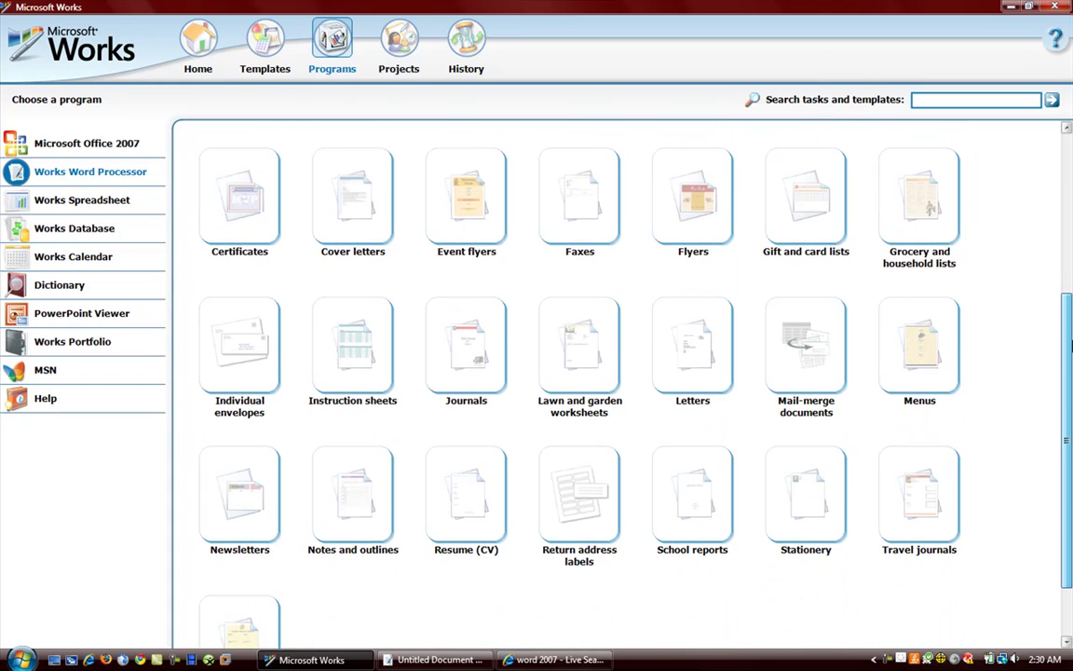
pyautogui.click(458, 205)
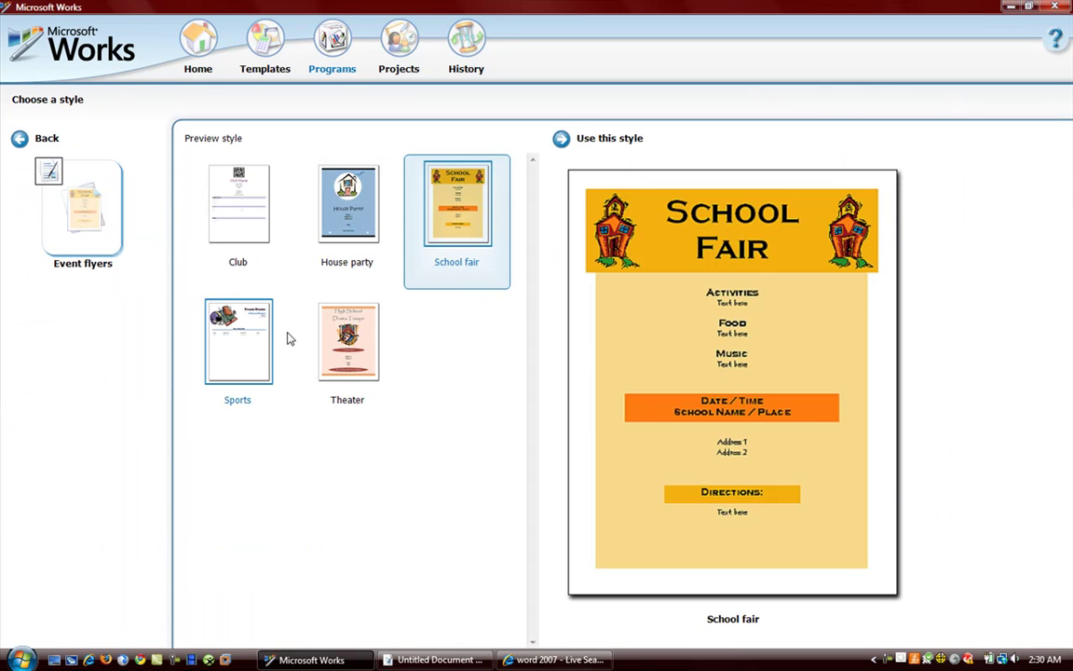
pyautogui.click(354, 334)
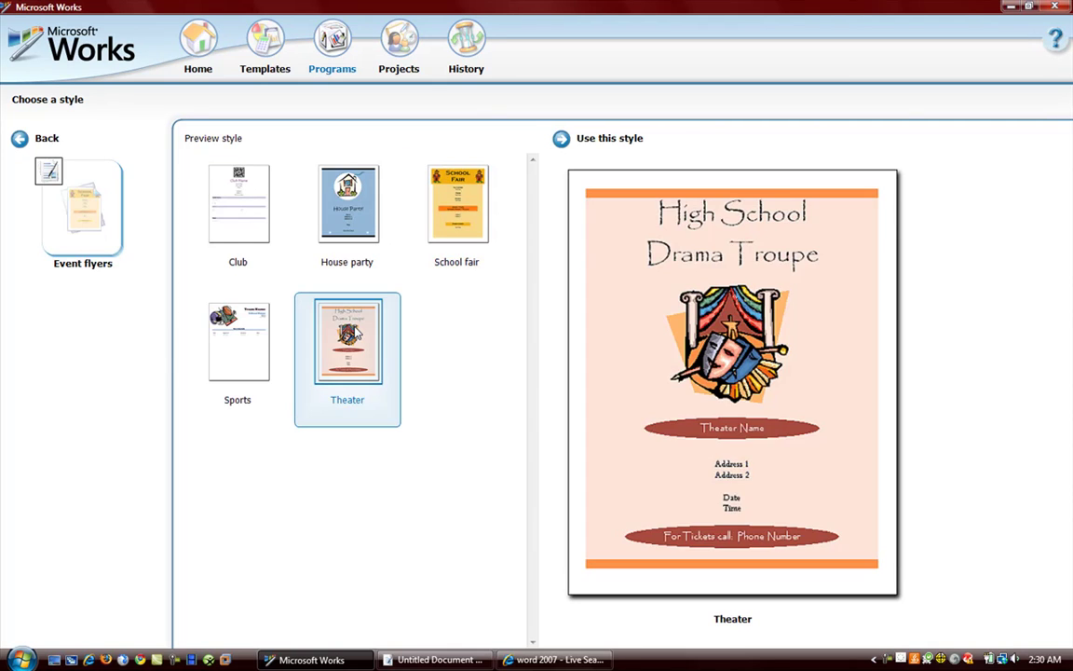
pyautogui.doubleClick(354, 332)
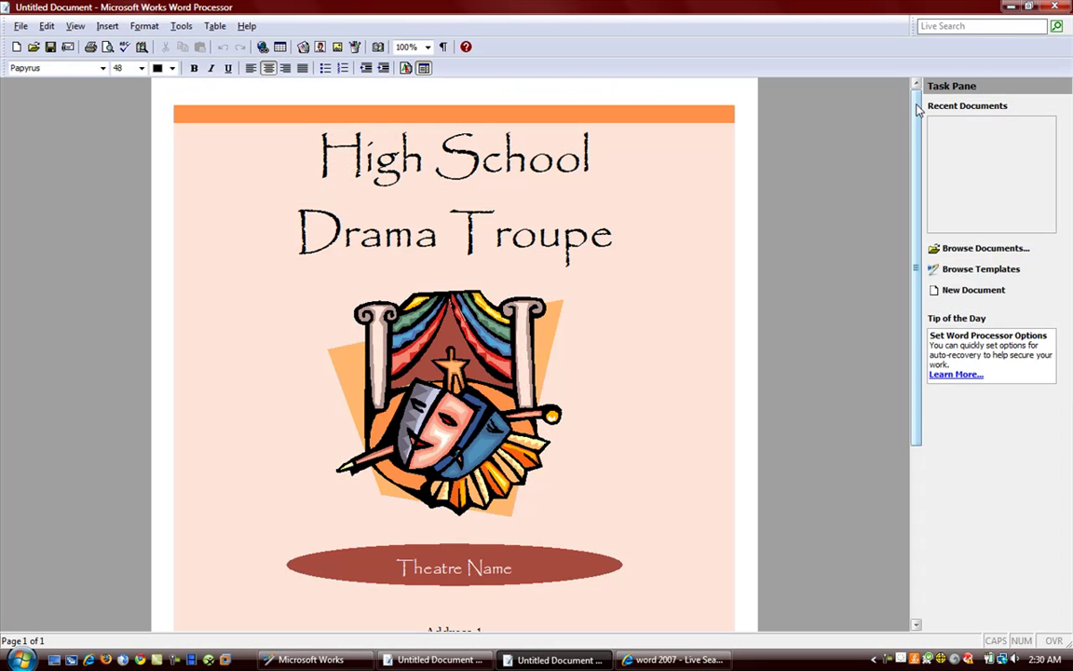
# - Scroll through the Drama Troupe flyer, then close it without saving
pyautogui.moveTo(917, 109); pyautogui.dragTo(900, 311)
pyautogui.moveTo(892, 353); pyautogui.dragTo(916, 88)
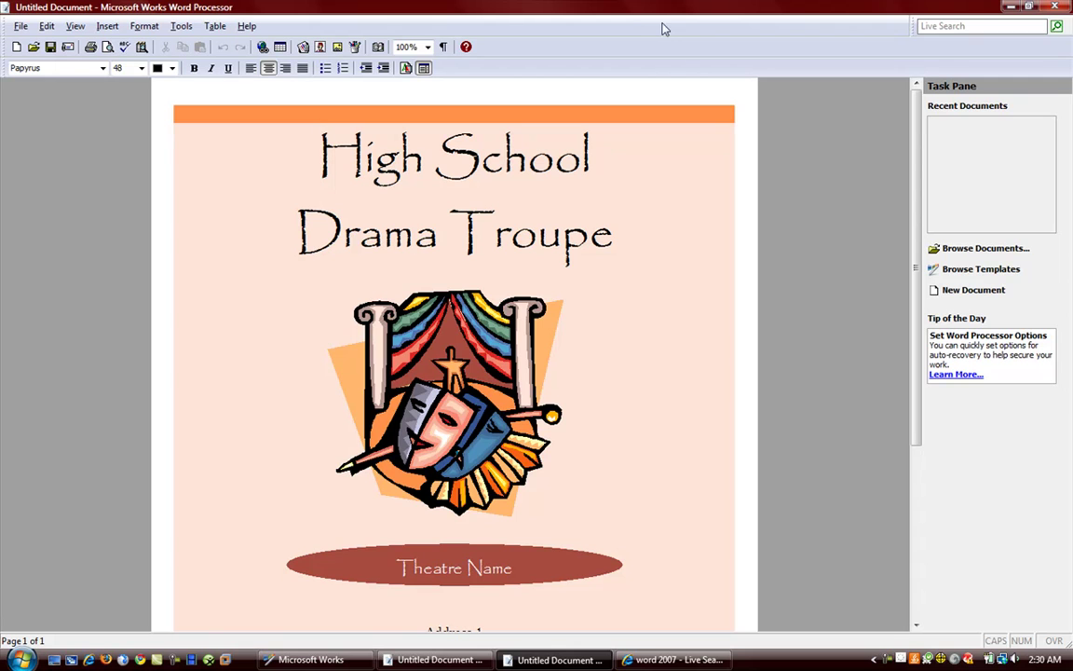
pyautogui.click(1057, 8)
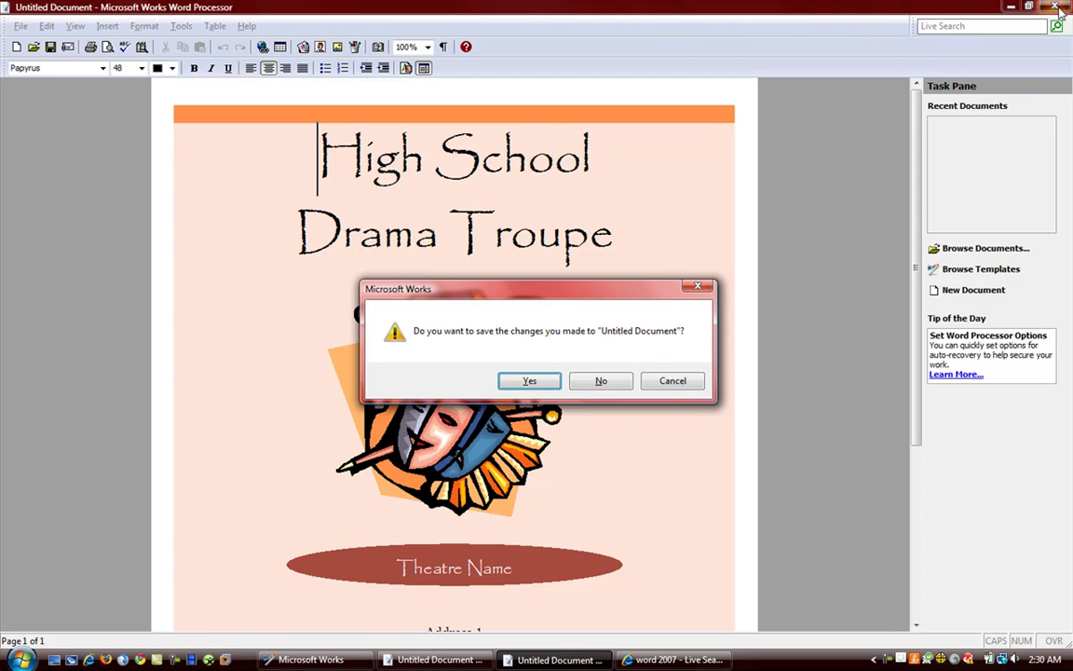
pyautogui.click(600, 382)
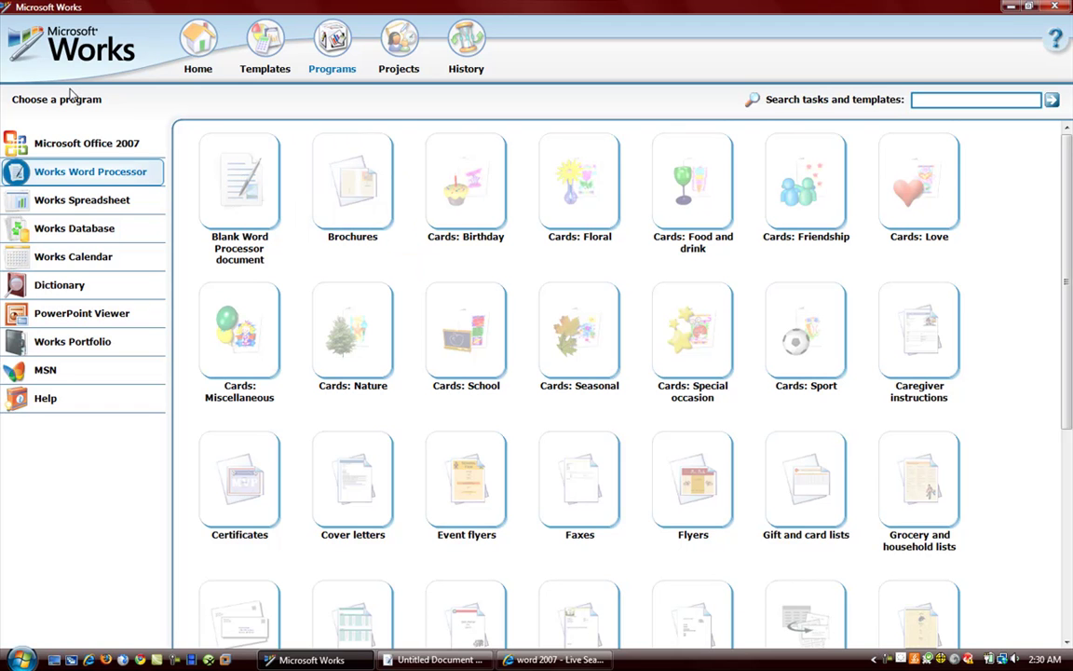
# - Visit the Works Templates, Programs and Projects pages, ending on the Home page calendar
pyautogui.click(197, 58)
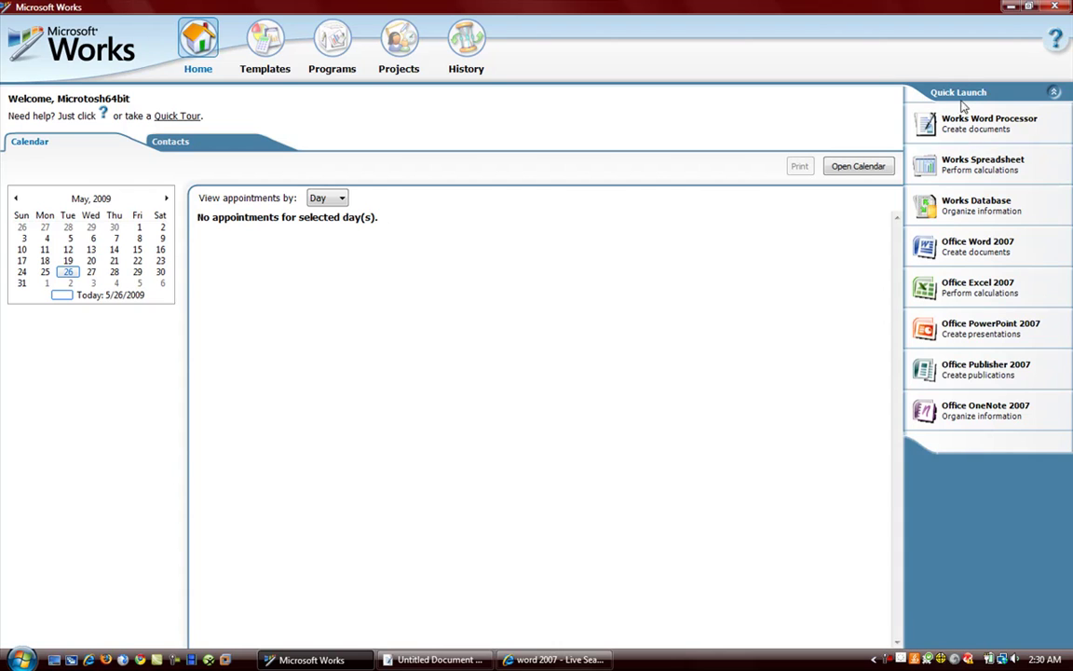
pyautogui.click(259, 37)
pyautogui.click(331, 39)
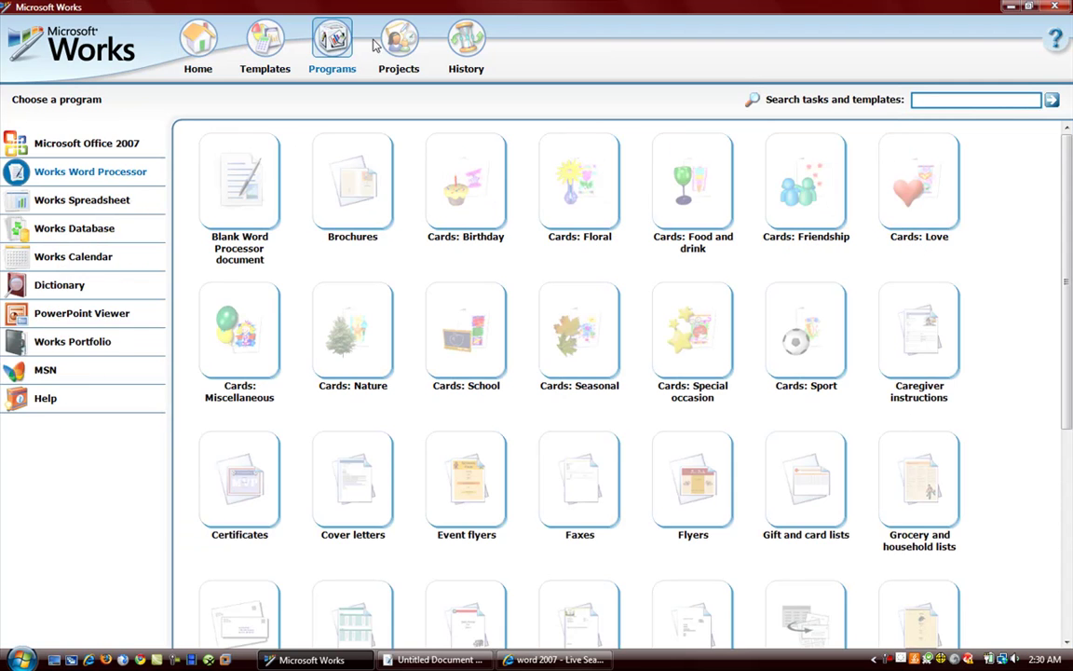
pyautogui.click(399, 44)
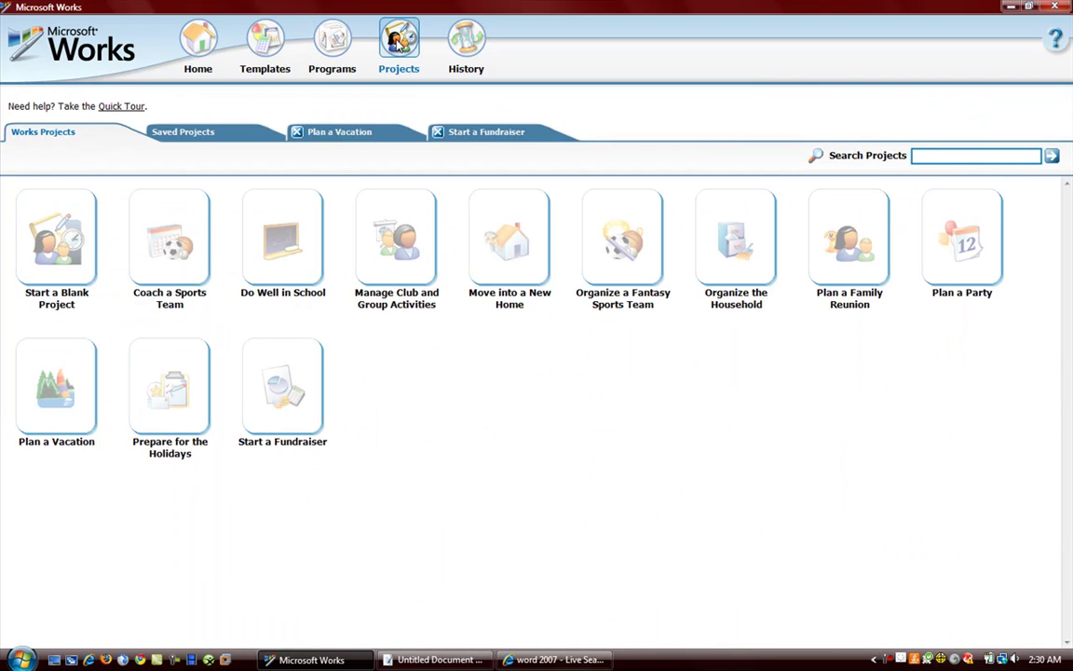
pyautogui.click(199, 41)
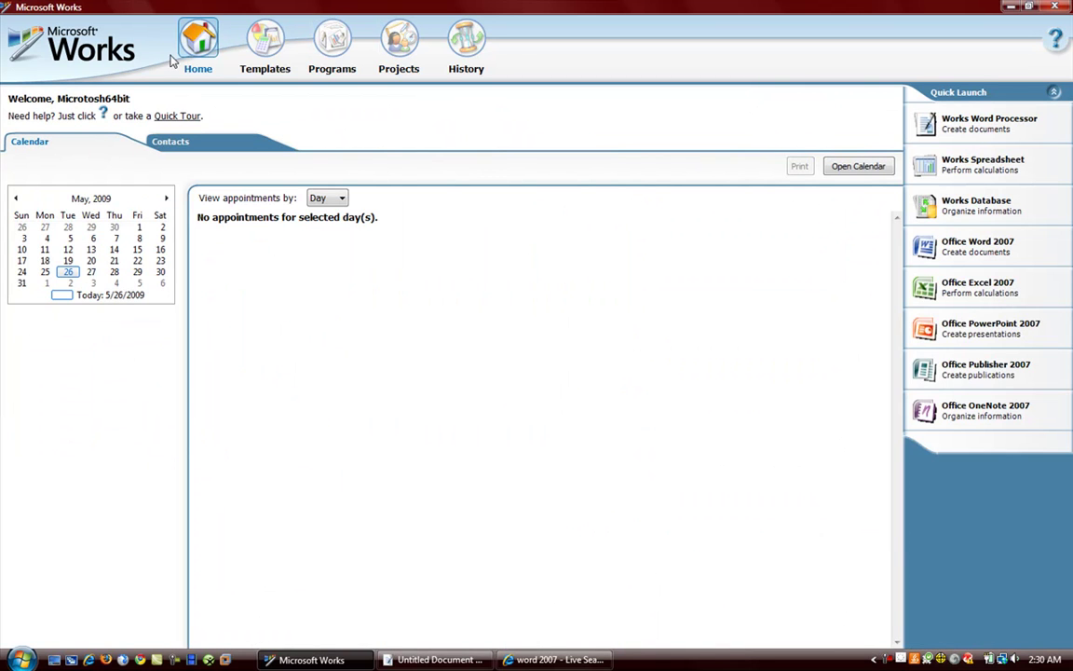